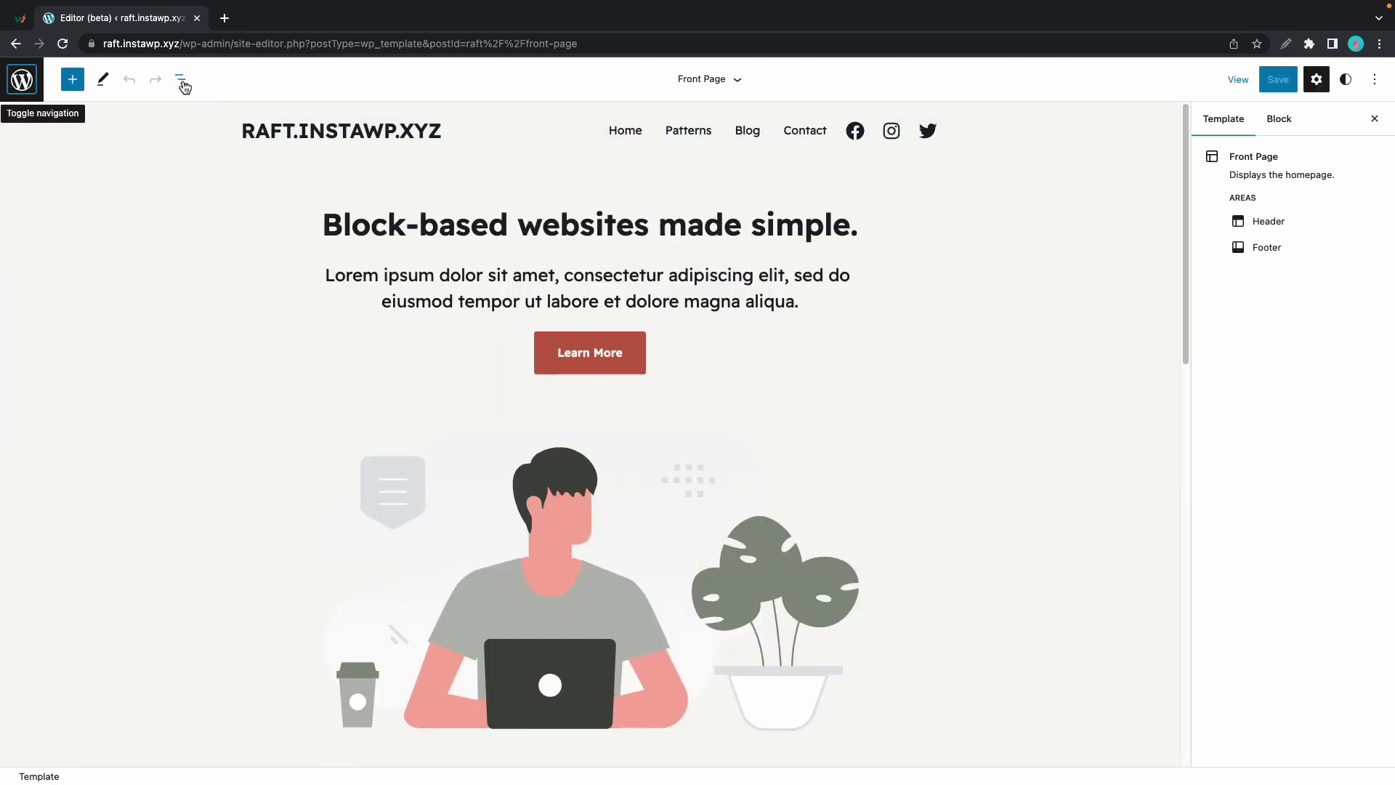
# - Show List View and select the header's Navigation block with its Home, Patterns, Blog and Contact links
pyautogui.click(181, 79)
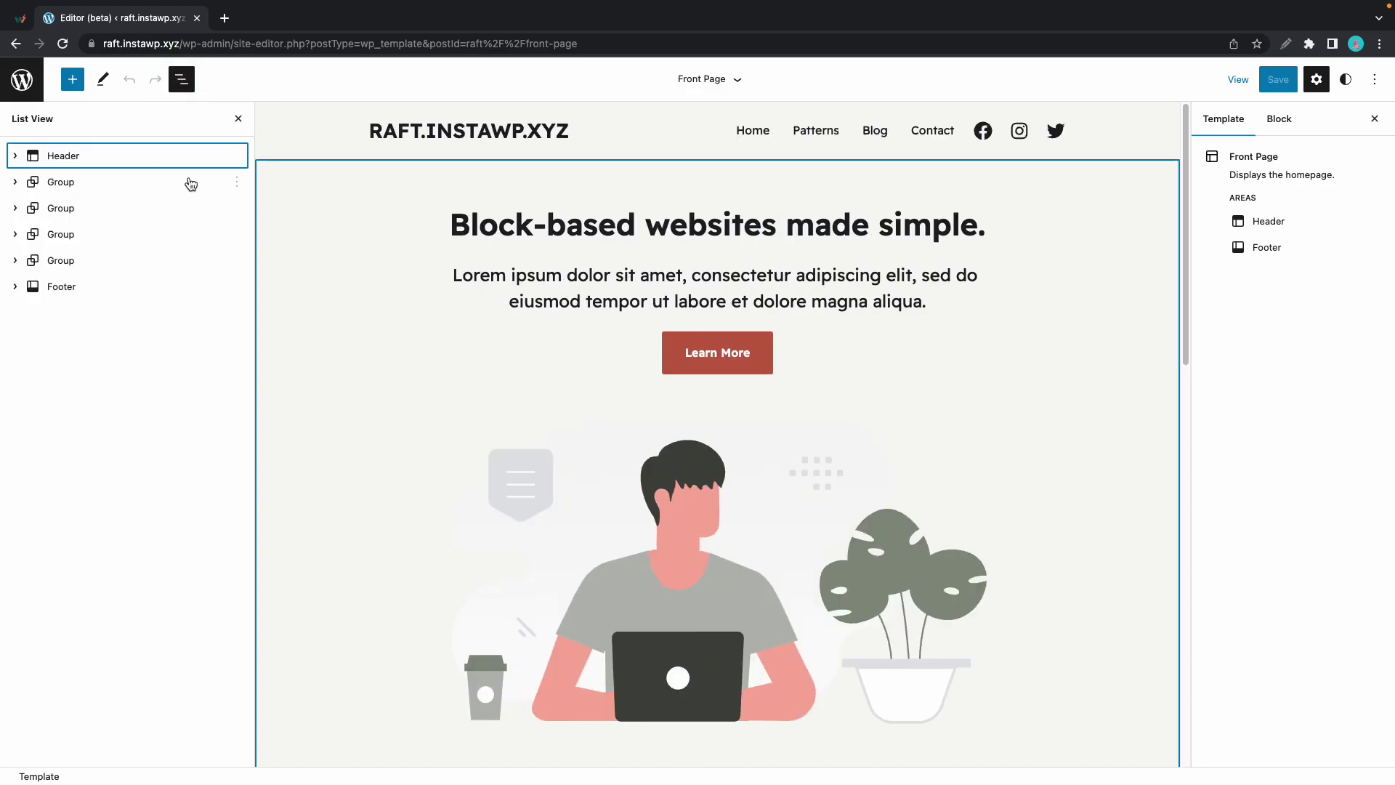
pyautogui.click(767, 137)
pyautogui.click(763, 135)
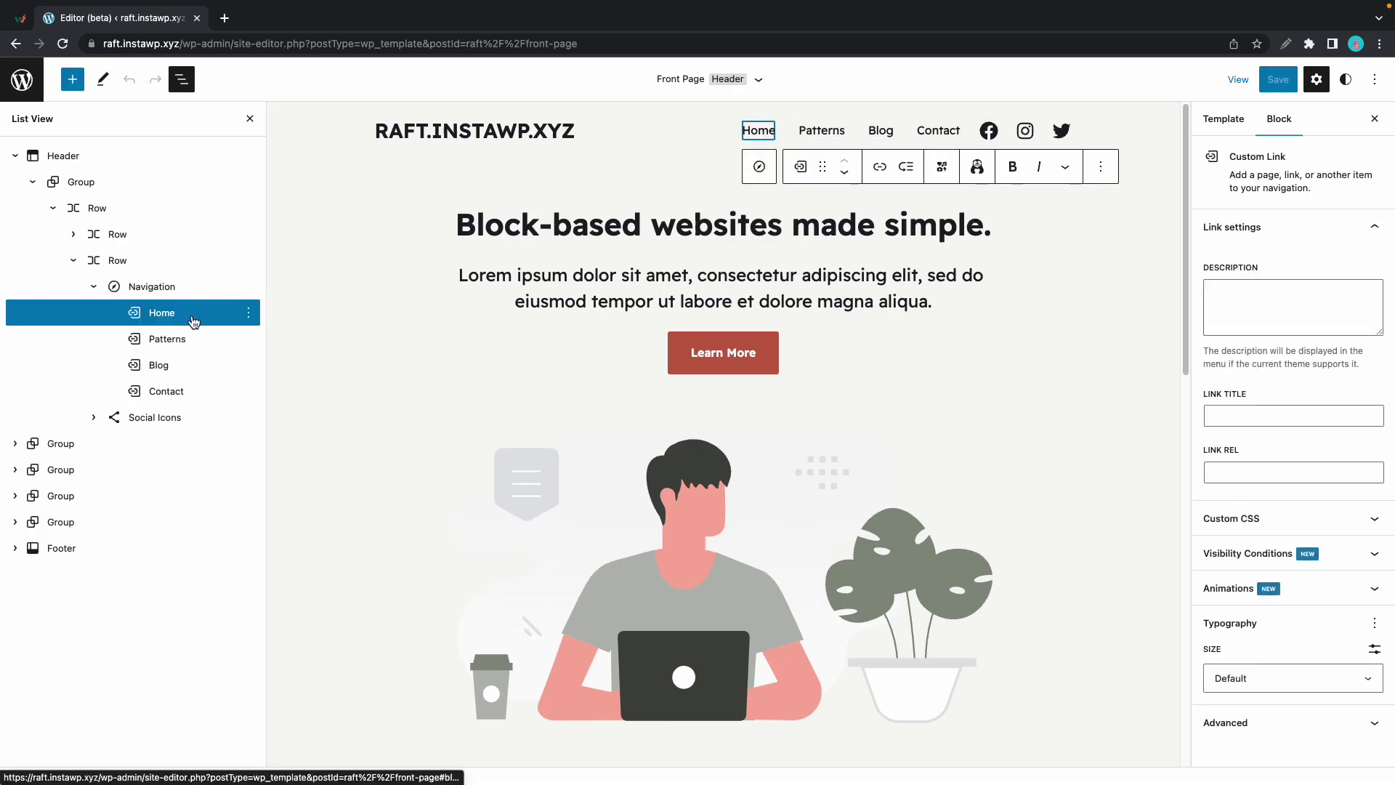
pyautogui.click(160, 290)
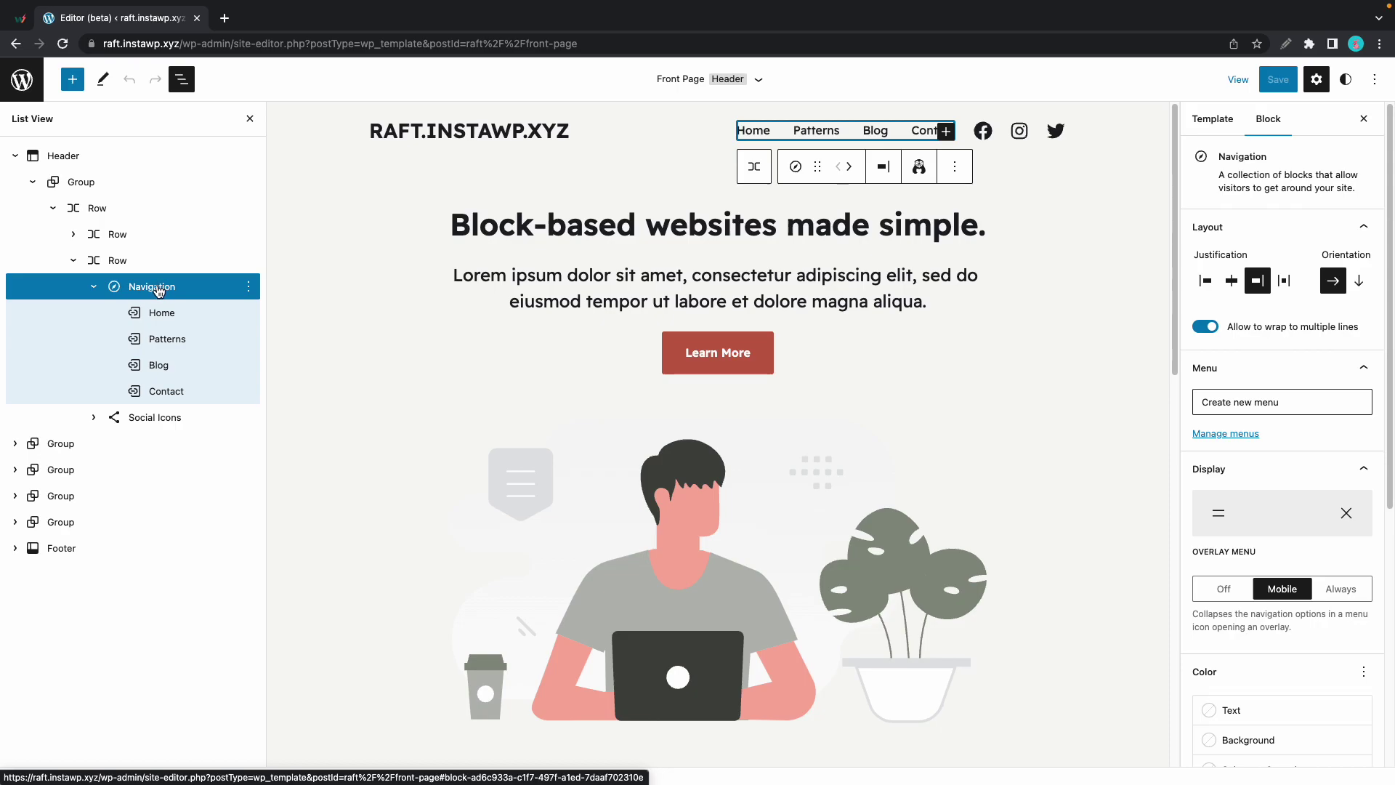
# - Try the Pill Shape style on the header's Social Icons, then return to Logos Only
pyautogui.click(157, 422)
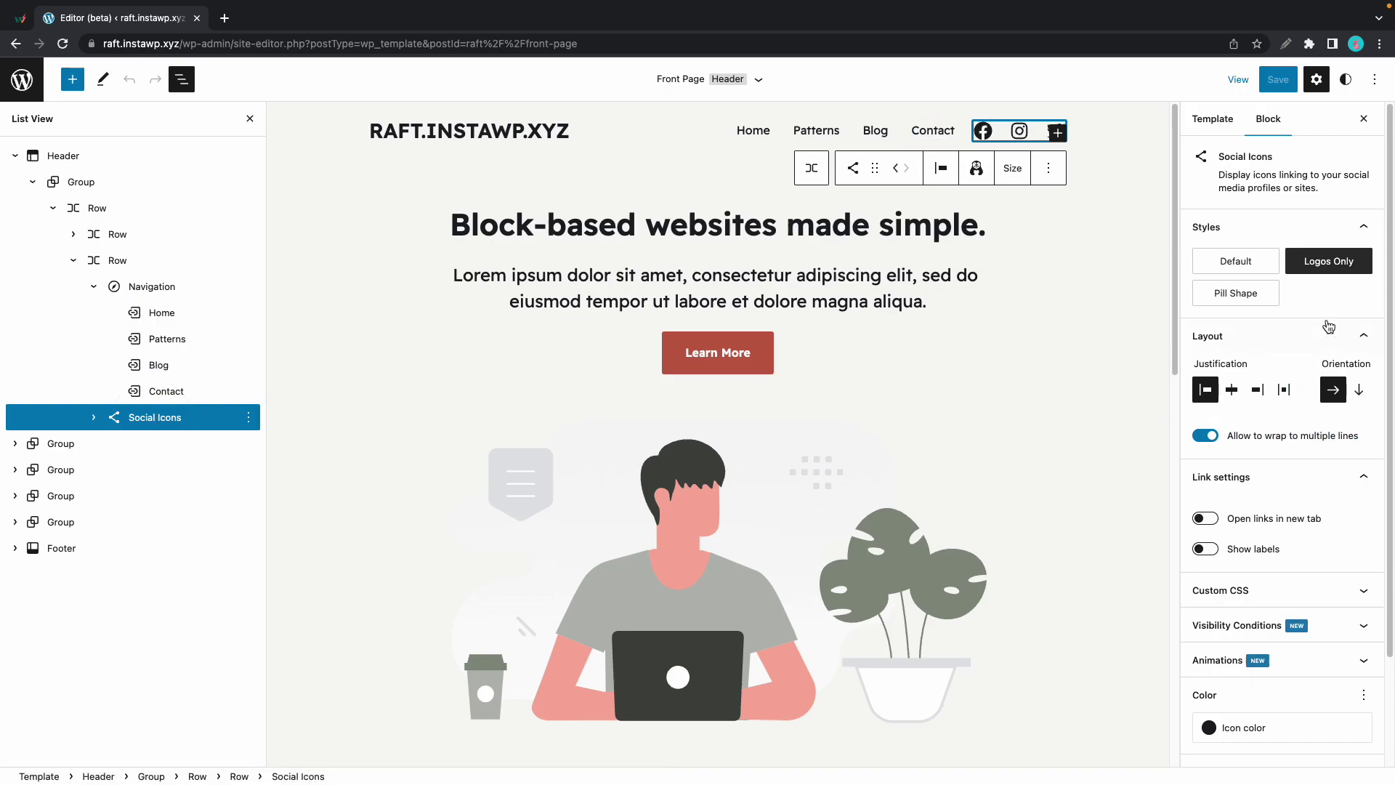
pyautogui.scroll(-2, 1268, 413)
pyautogui.scroll(3, 1266, 378)
pyautogui.click(1255, 291)
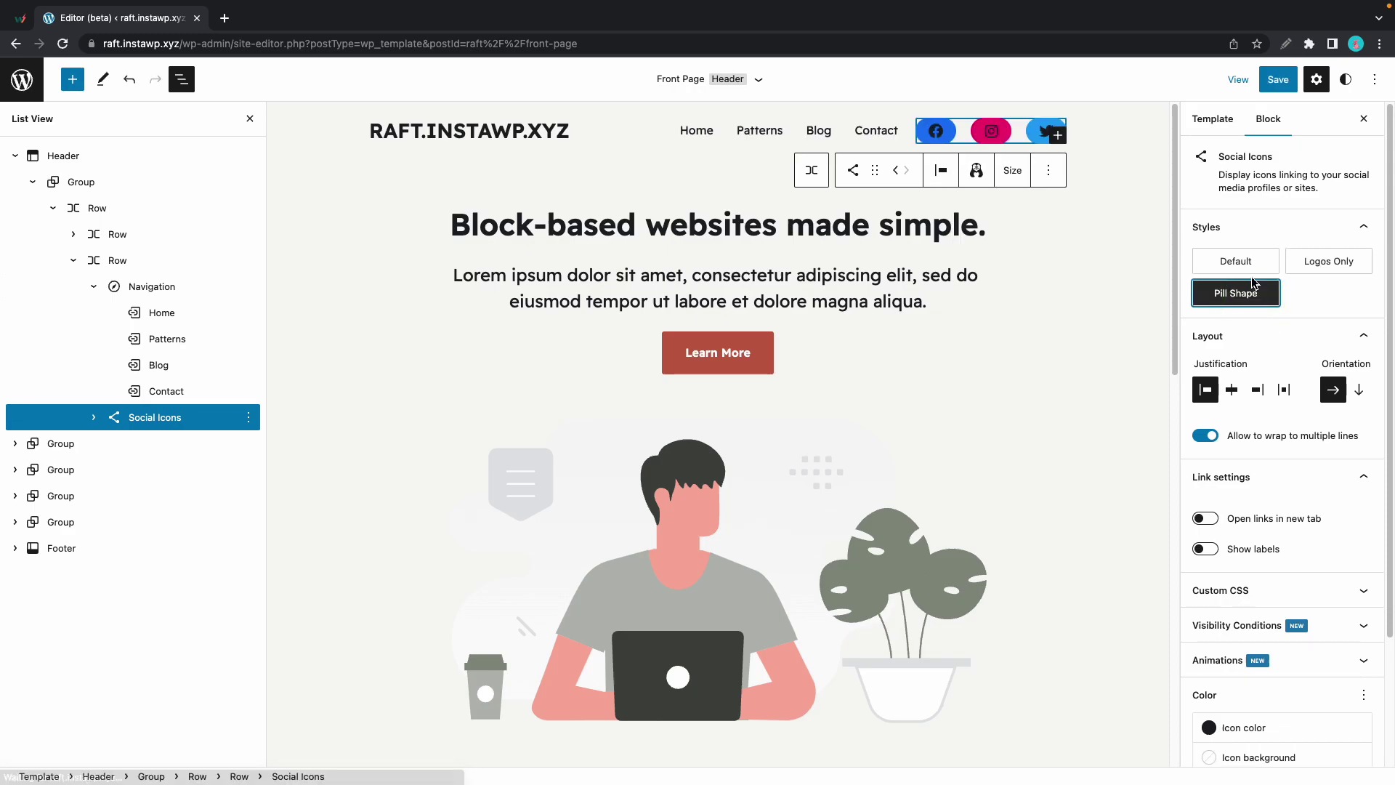
pyautogui.click(1328, 261)
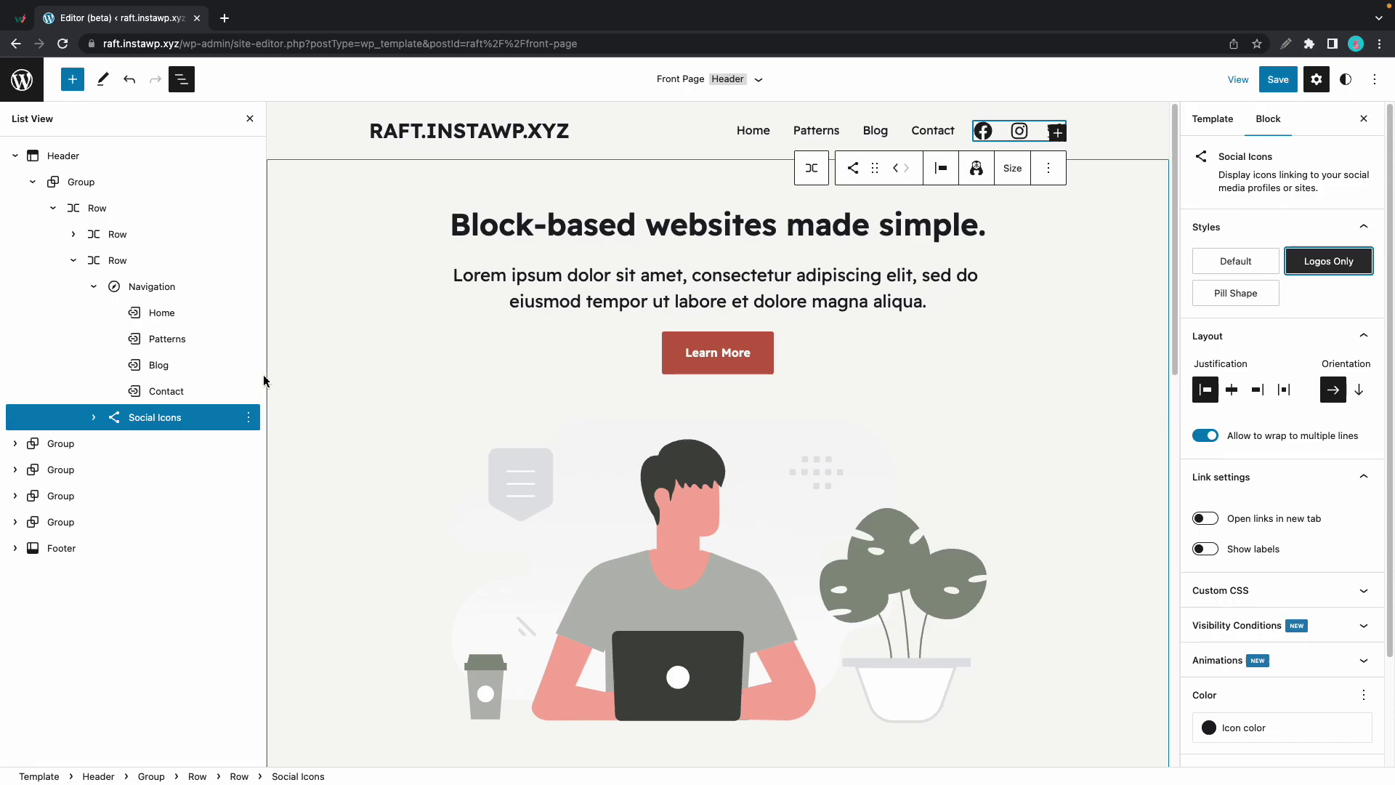
# - Expand Social Icons to list Facebook, Instagram and Twitter, and toggle Facebook's label settings
pyautogui.click(94, 417)
pyautogui.click(187, 452)
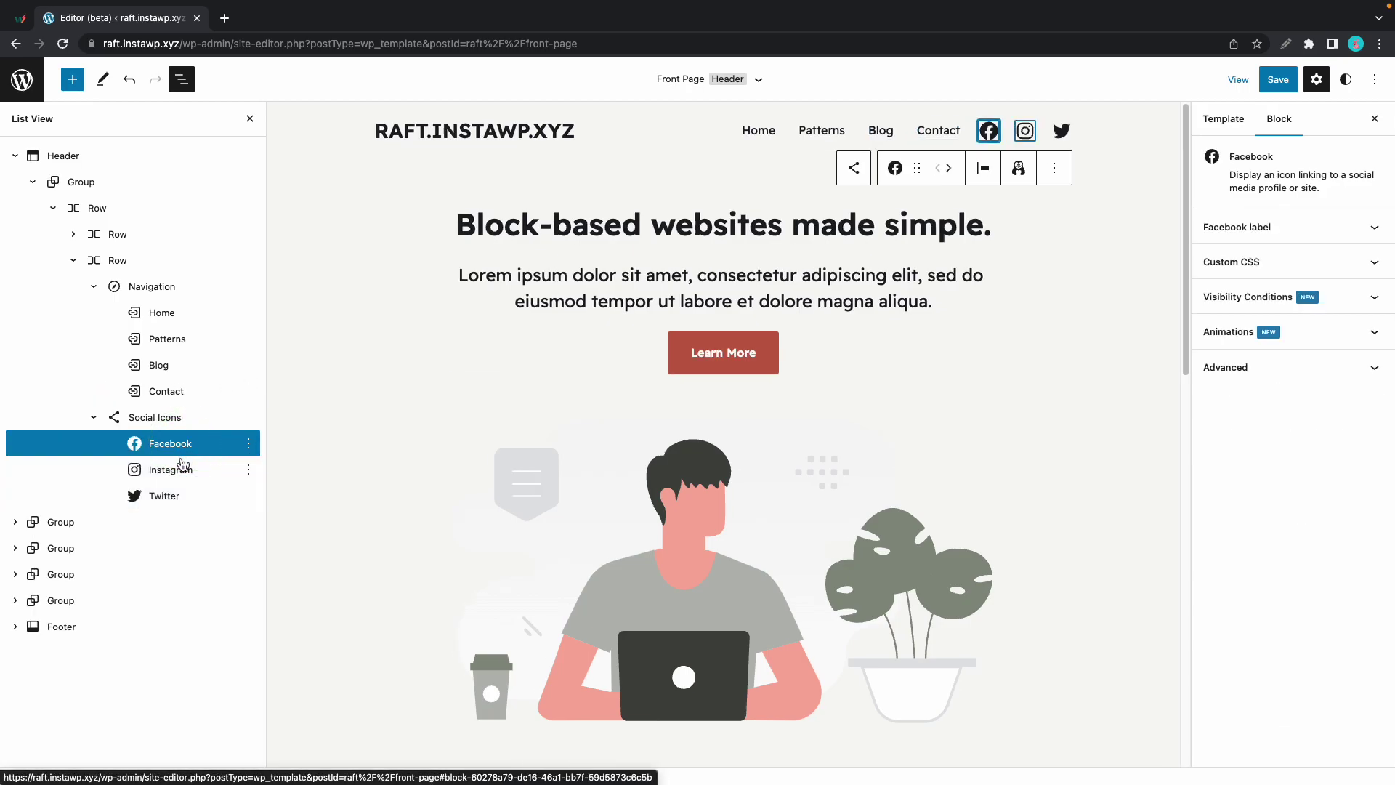
pyautogui.click(1257, 230)
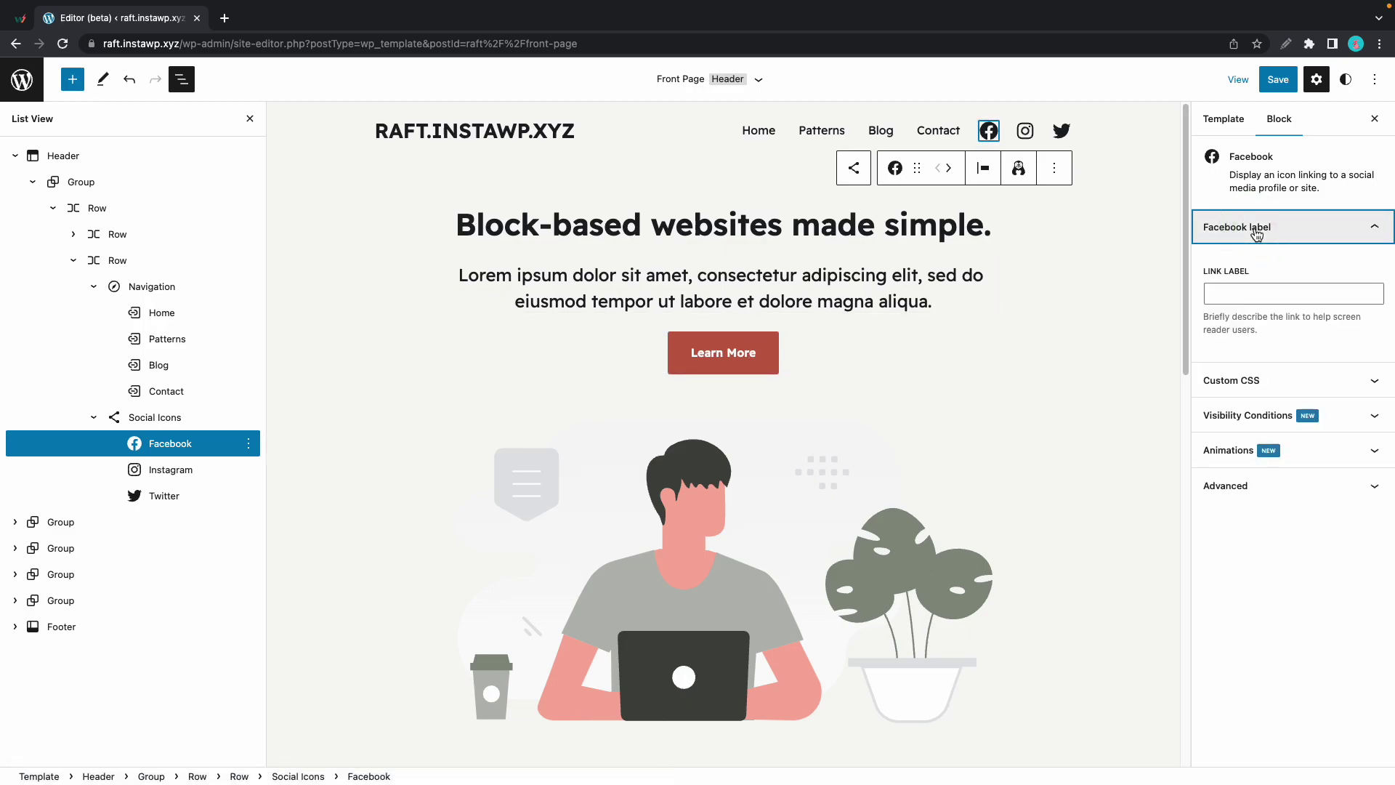
pyautogui.click(1256, 228)
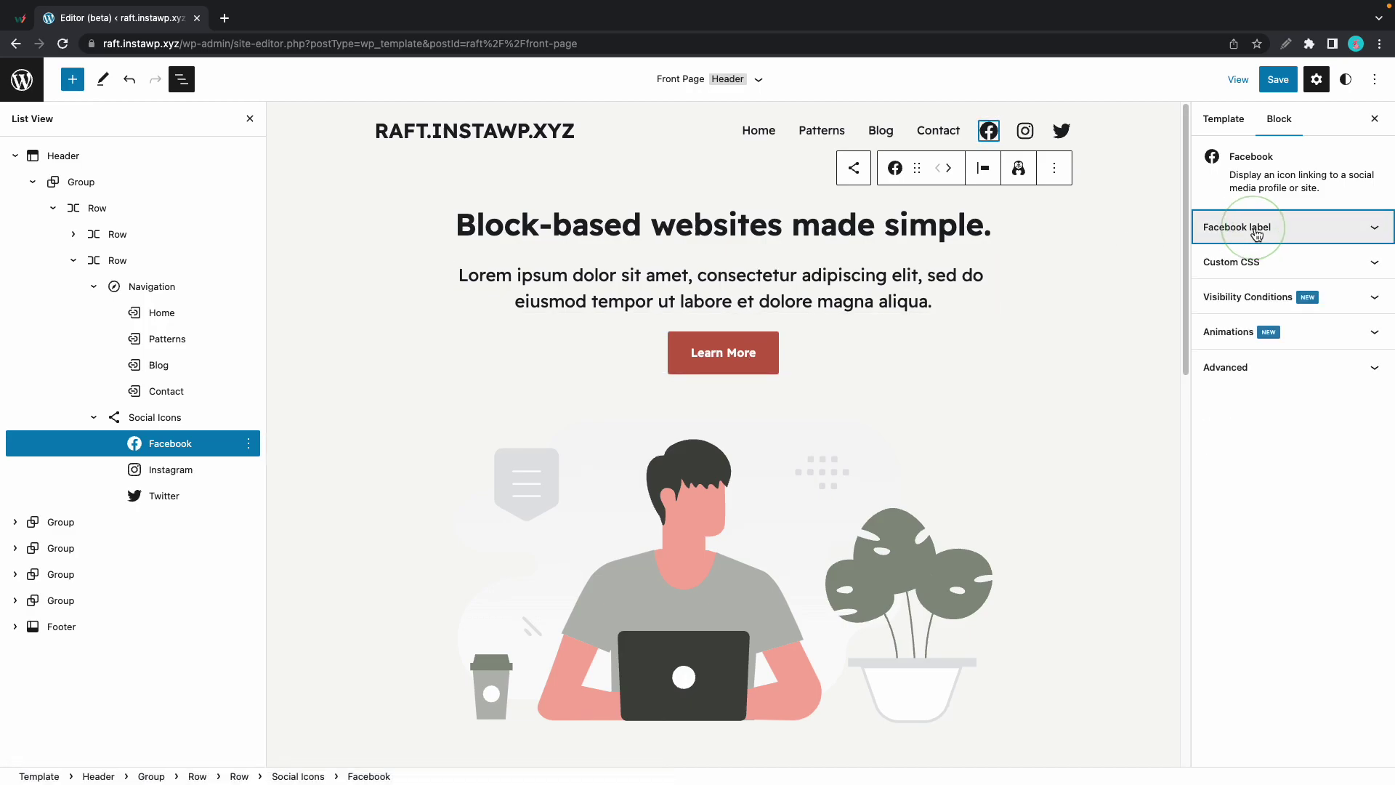
# - Collapse the social icons and append a Sample Page link after Contact in the header navigation
pyautogui.click(170, 471)
pyautogui.click(94, 418)
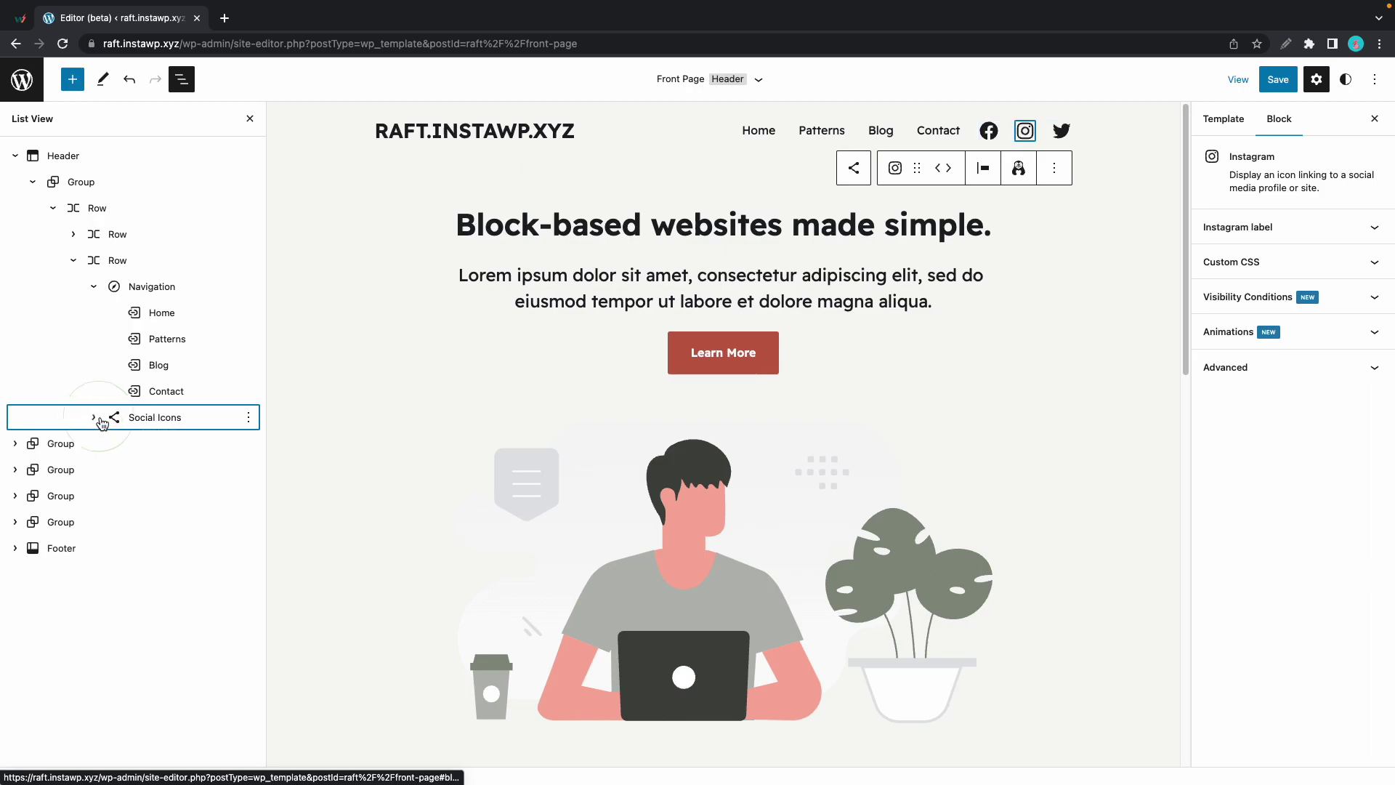
pyautogui.click(173, 290)
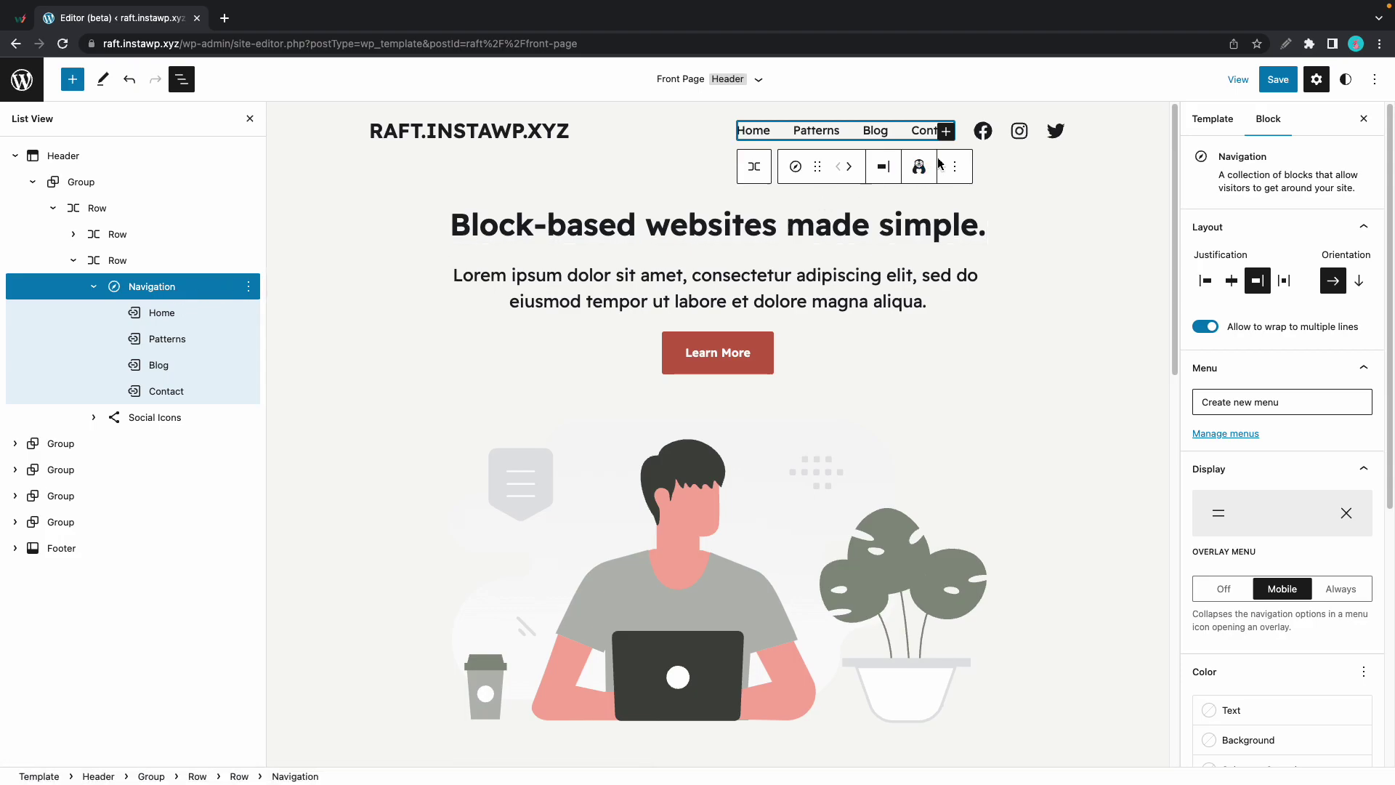
pyautogui.click(946, 132)
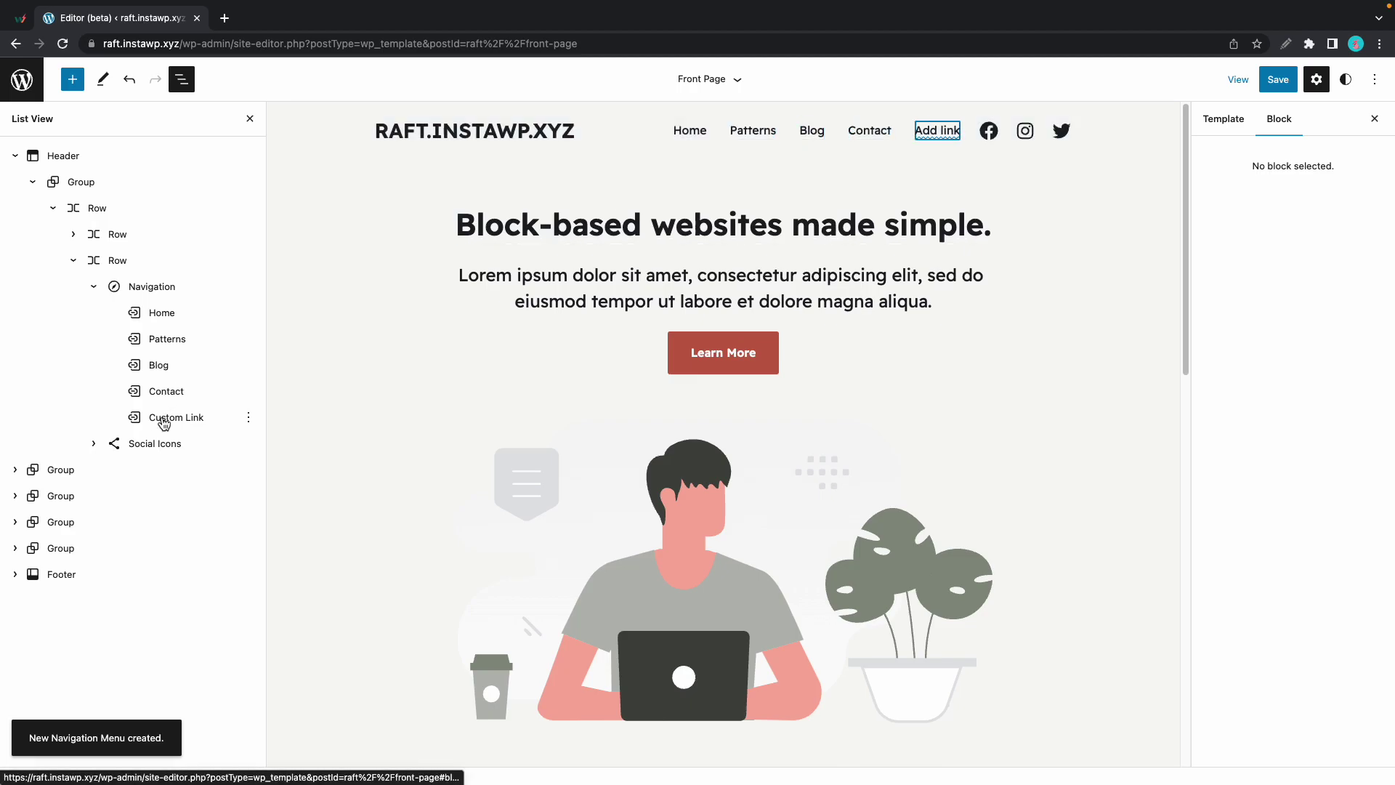
pyautogui.click(938, 138)
pyautogui.click(934, 137)
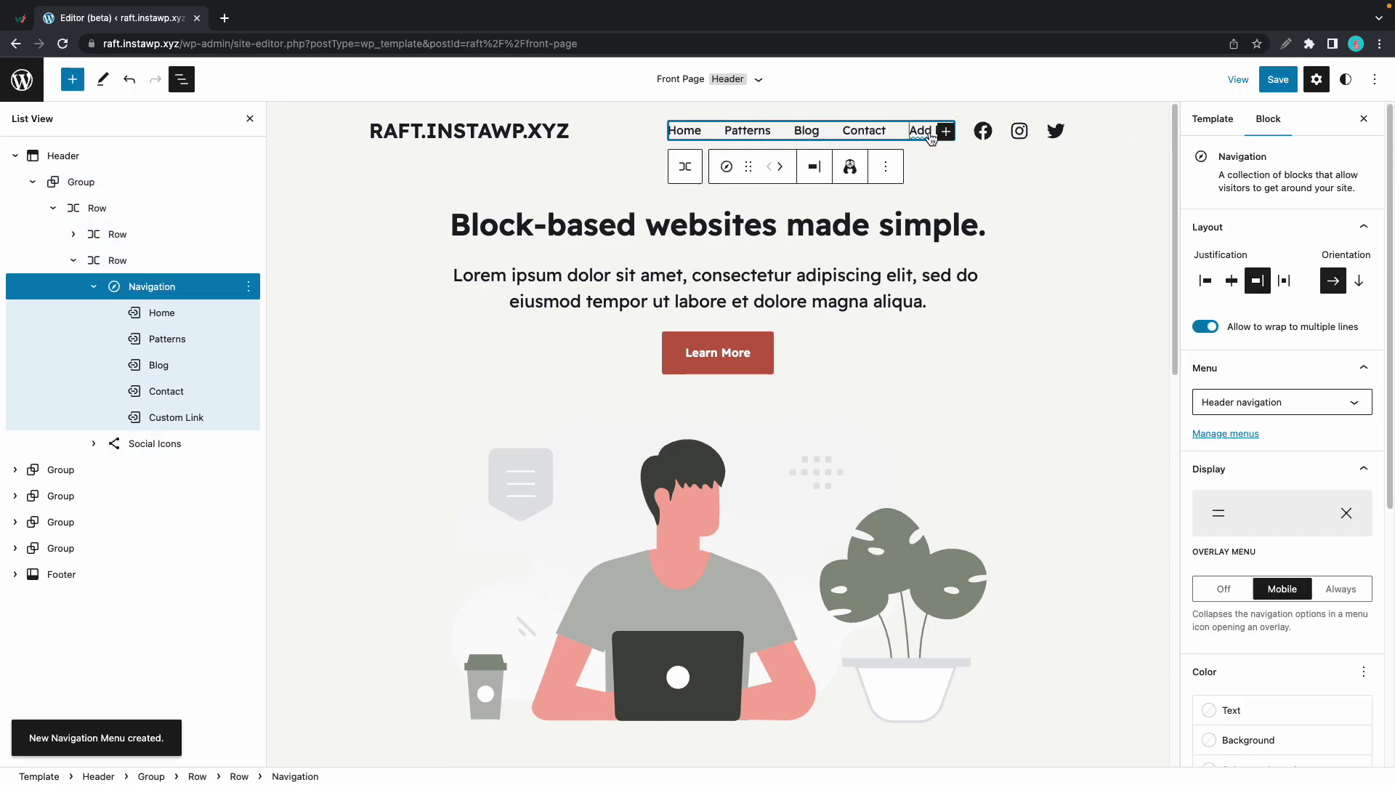
pyautogui.click(921, 136)
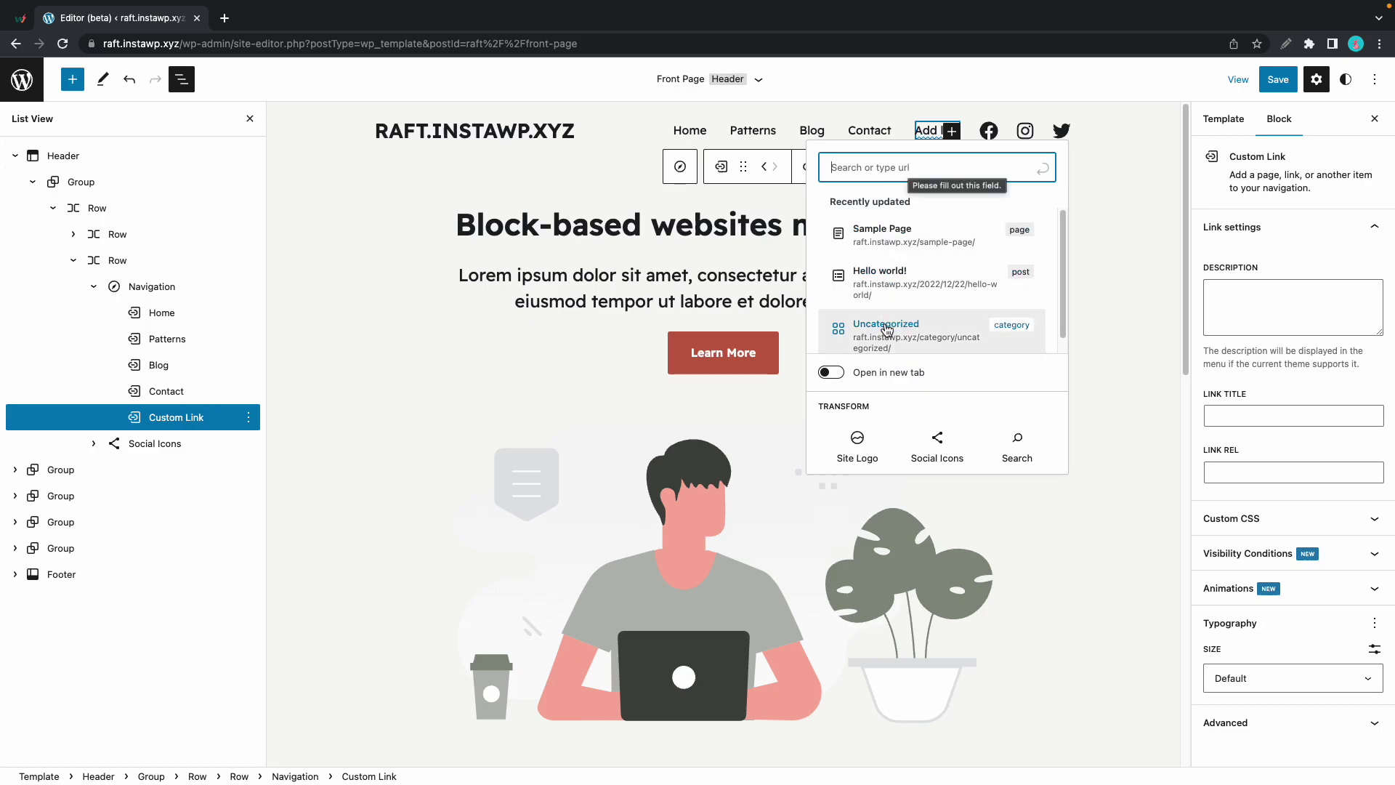
pyautogui.click(899, 251)
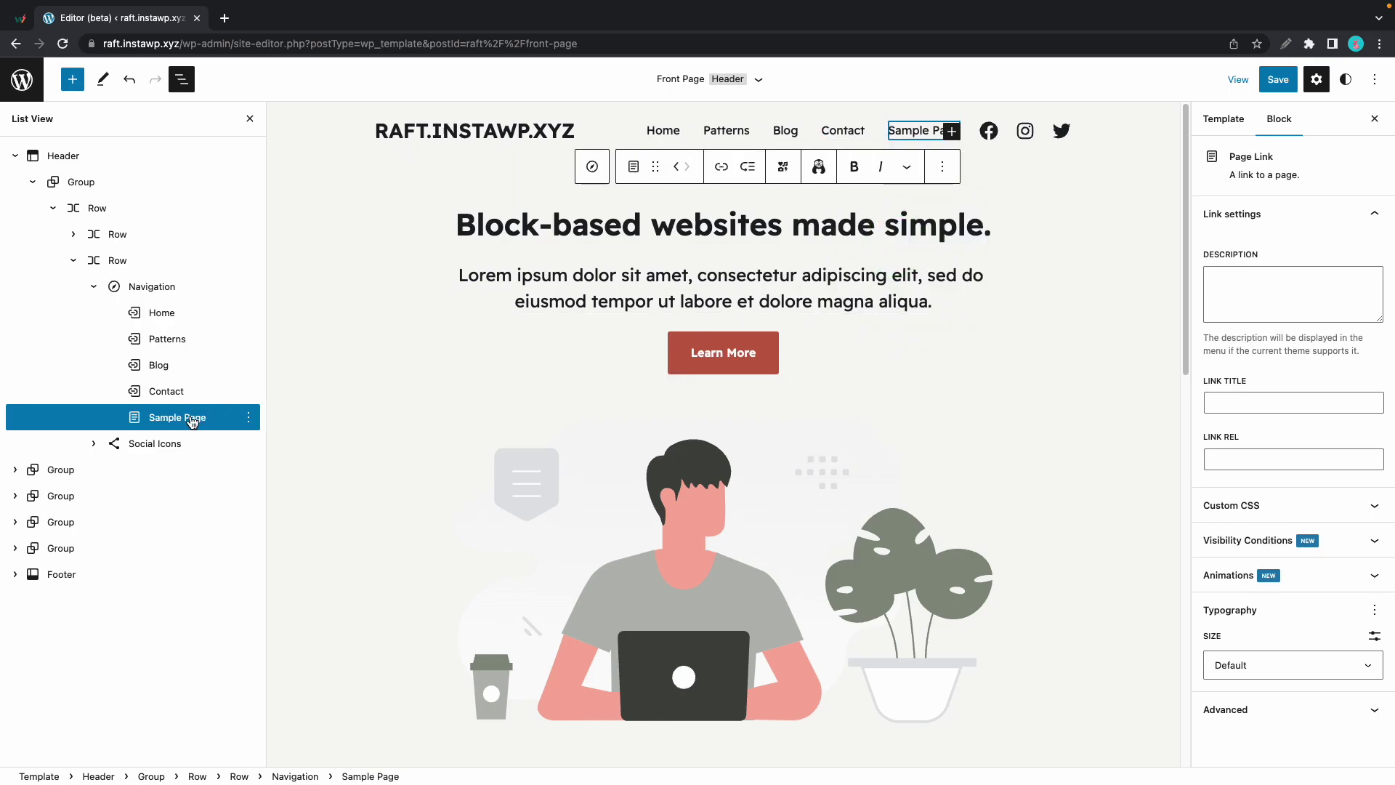
pyautogui.click(250, 418)
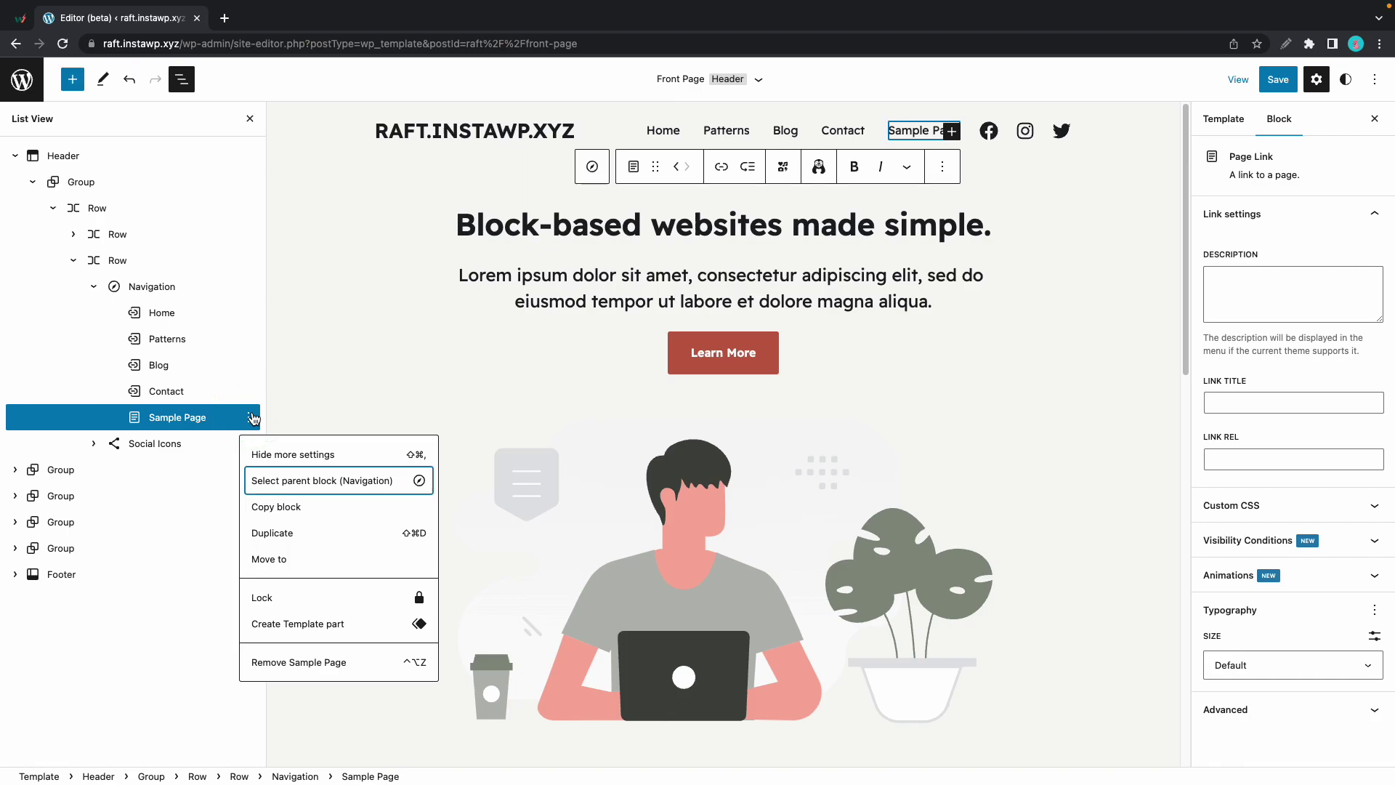
# - Remove Sample Page and add an 'About' custom link to raft.instawp.io/about, placed after Home
pyautogui.click(284, 663)
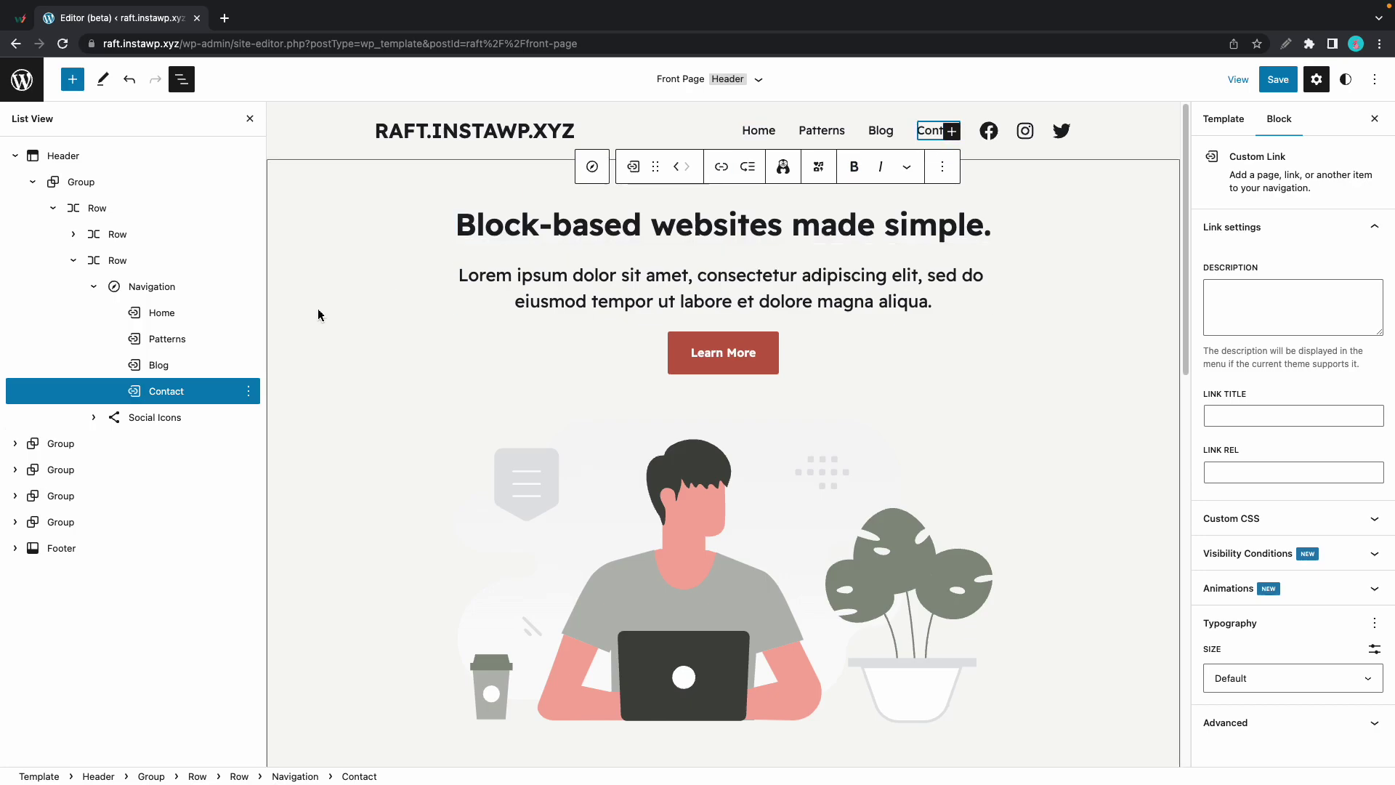
pyautogui.click(172, 286)
pyautogui.click(948, 133)
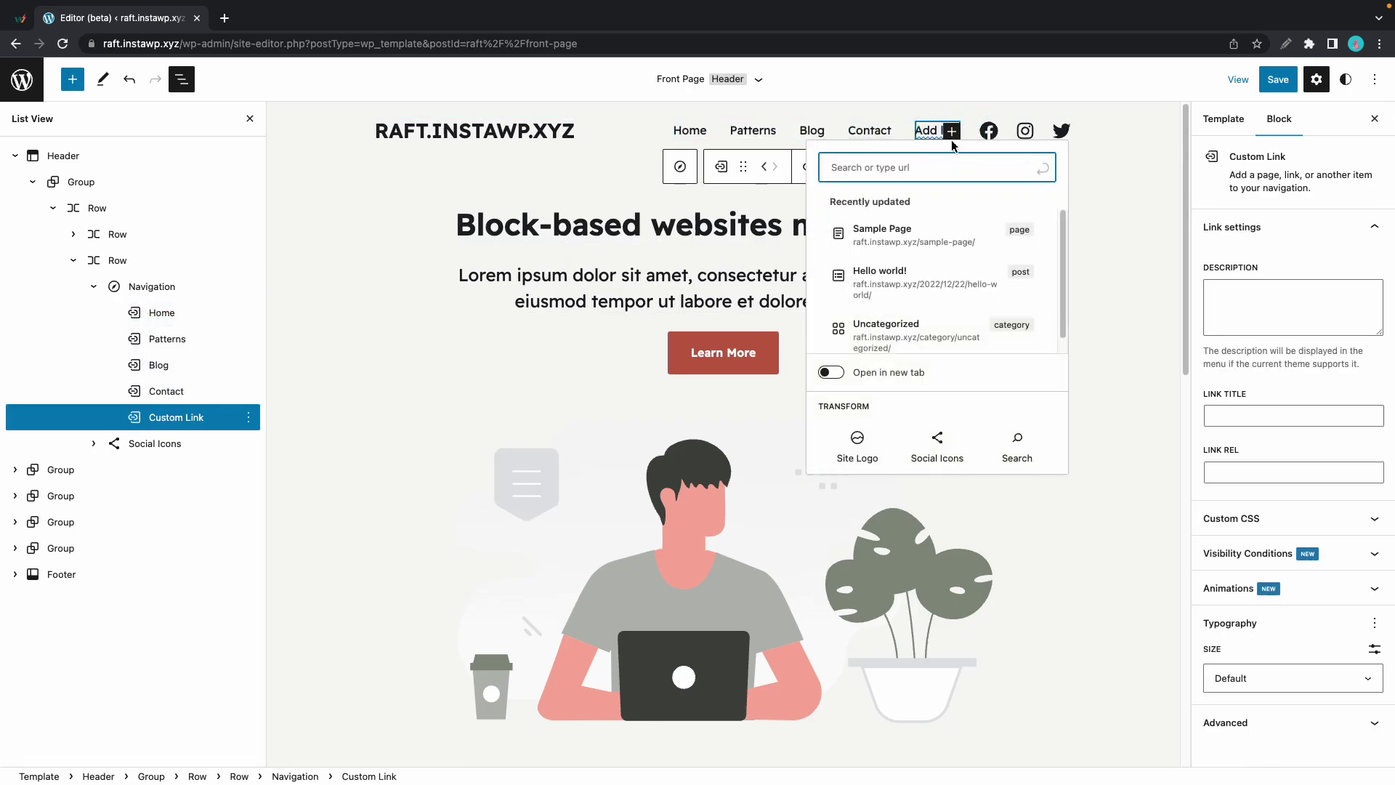
pyautogui.write('raft.insta')
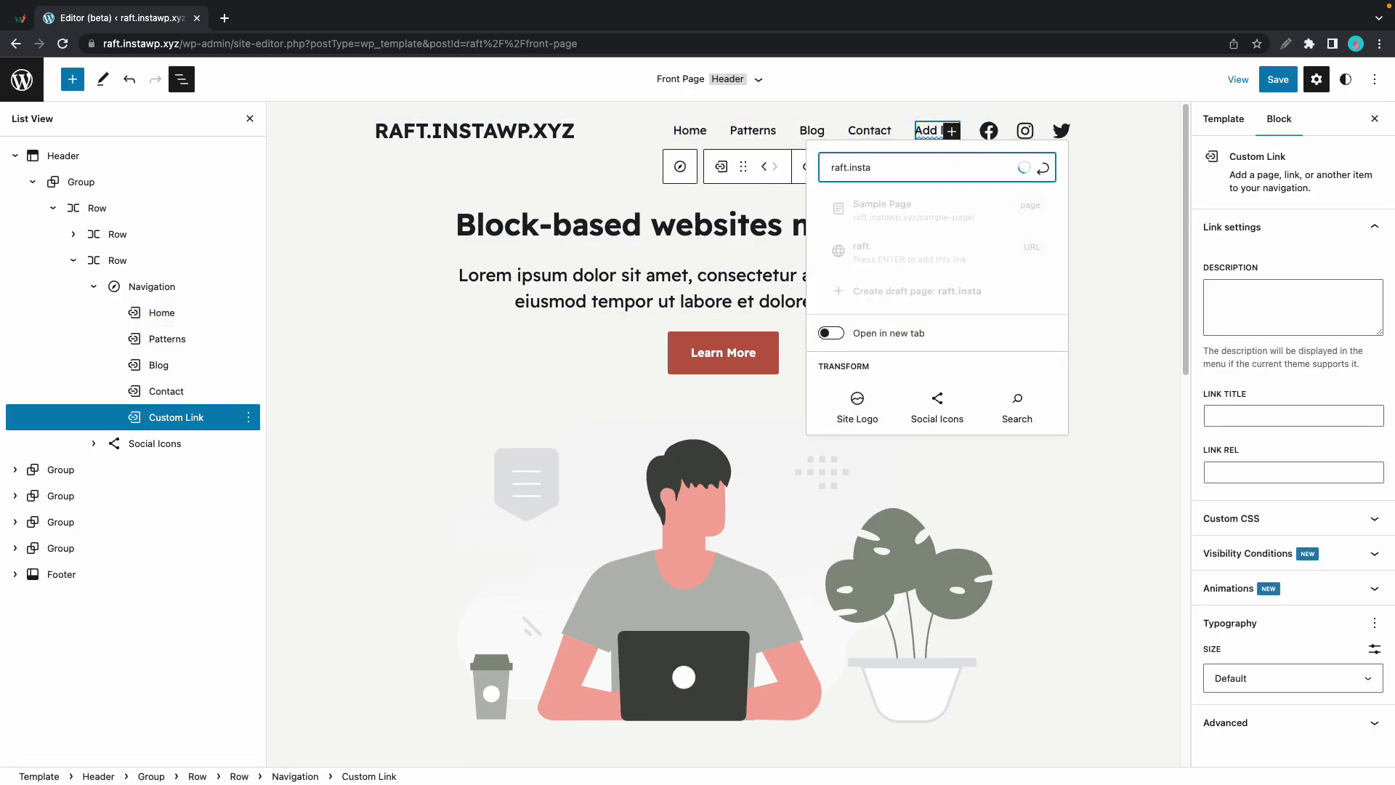
pyautogui.write('wp.io/about')
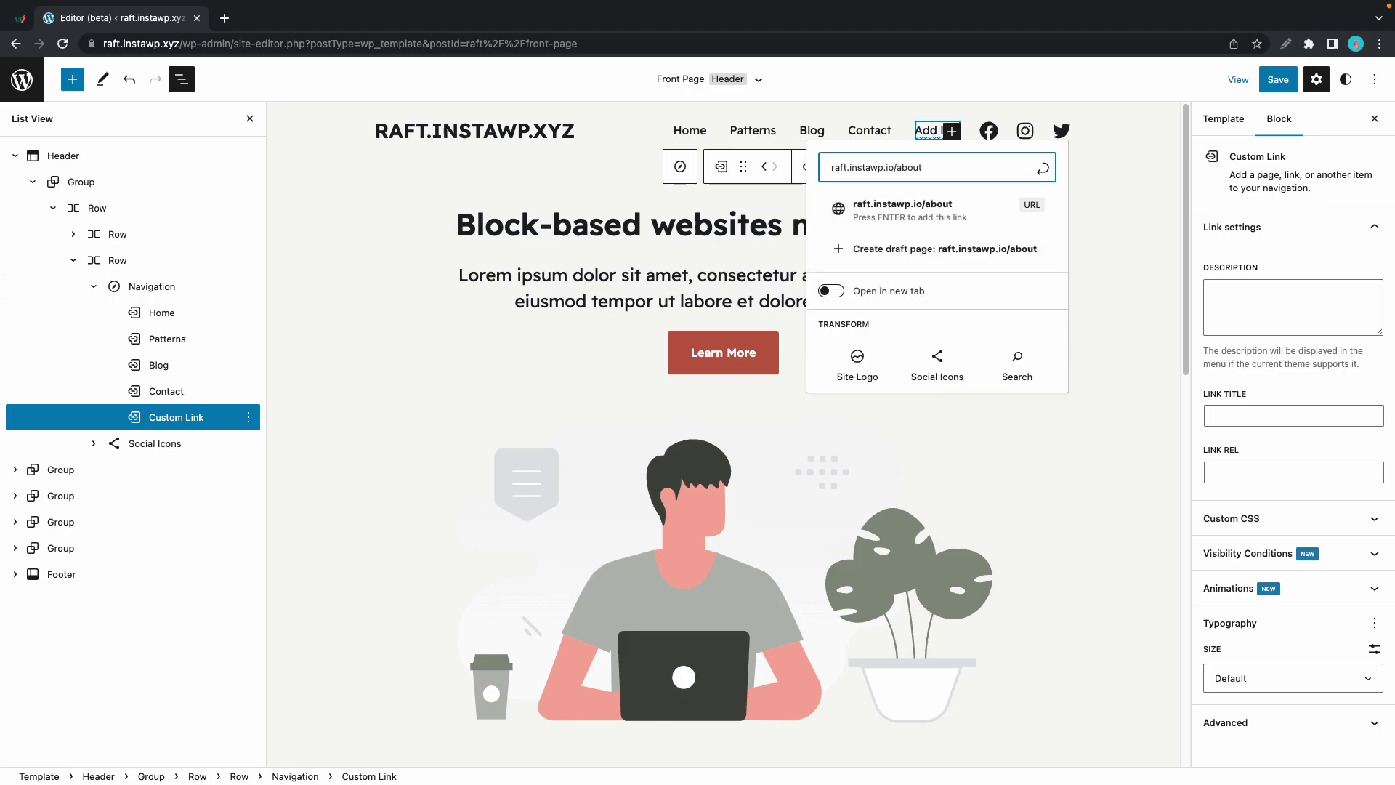
pyautogui.press('Return')
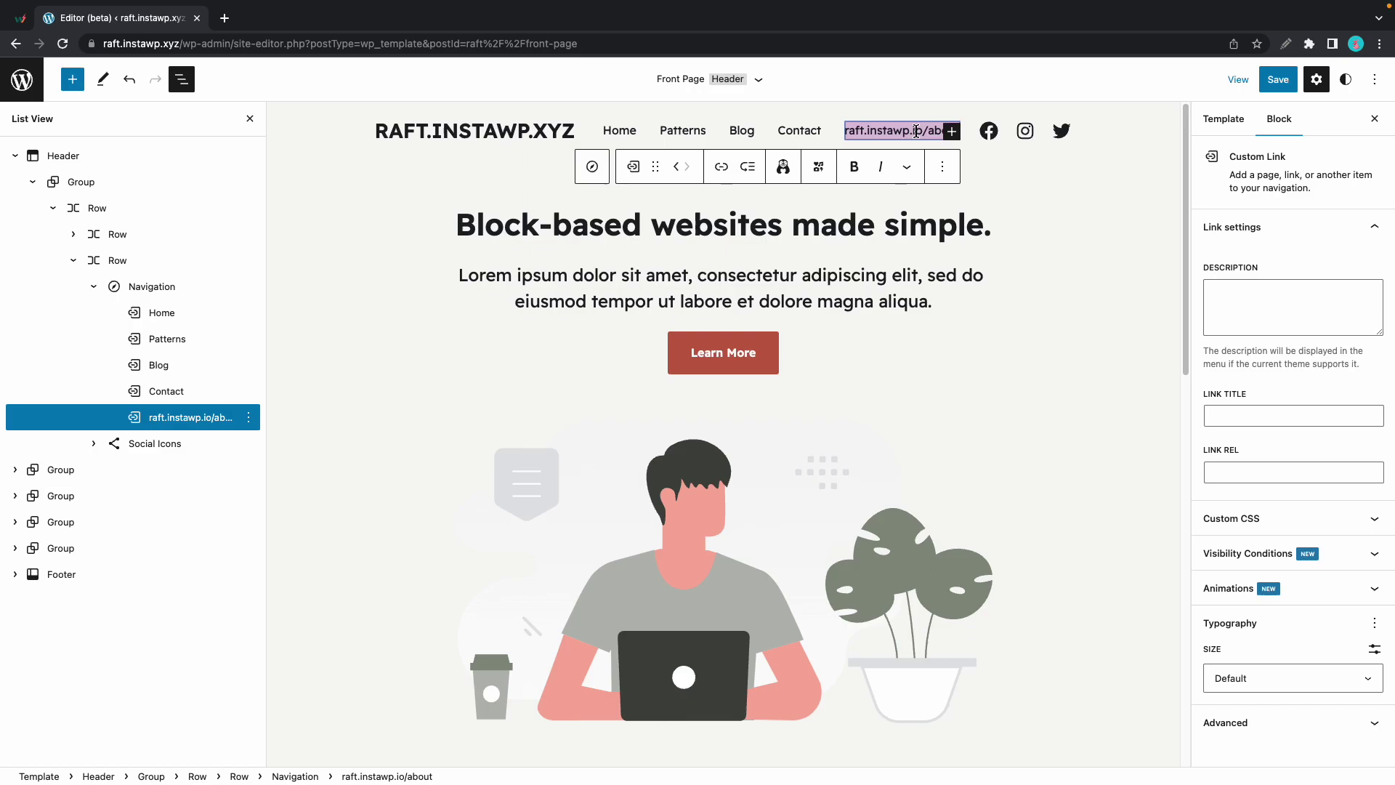
pyautogui.write('About')
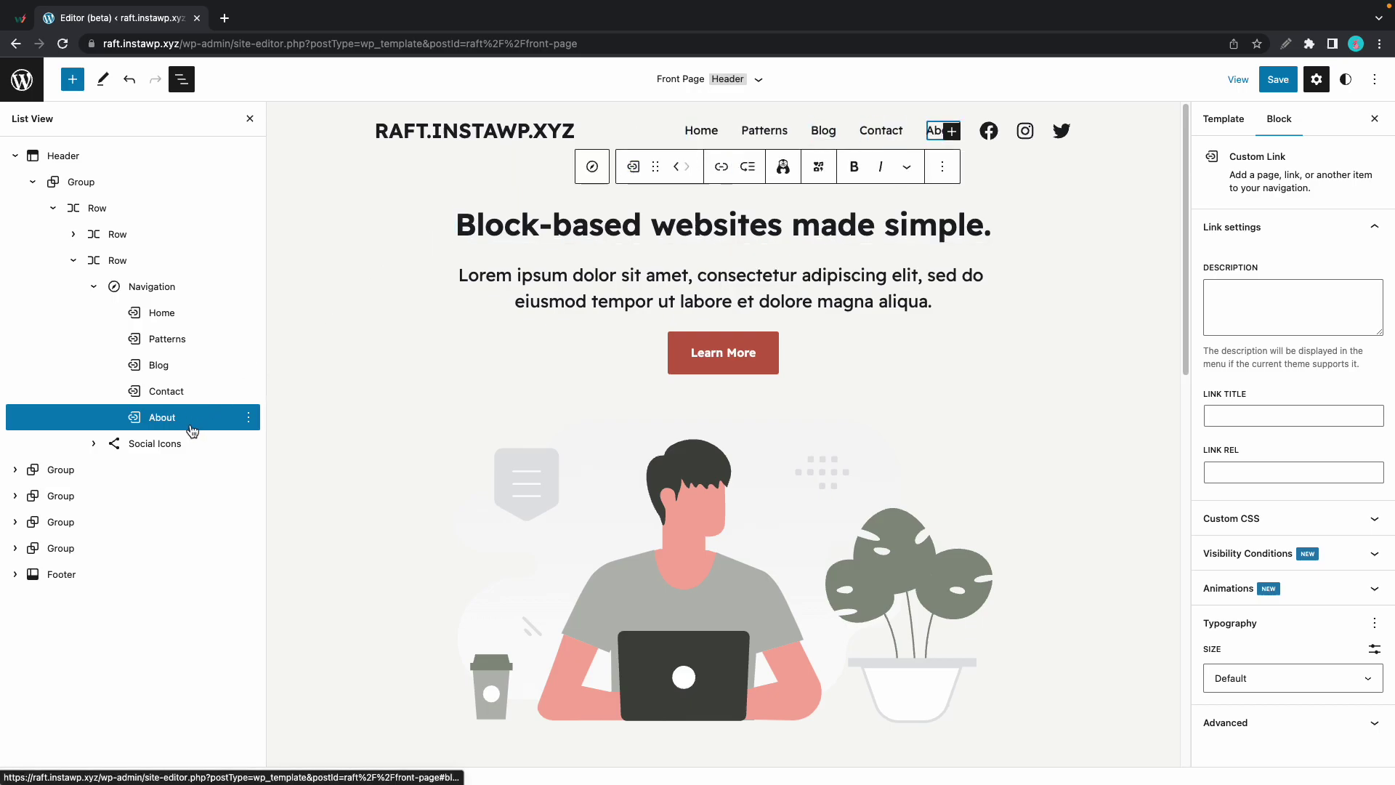
pyautogui.moveTo(189, 425); pyautogui.dragTo(187, 335)
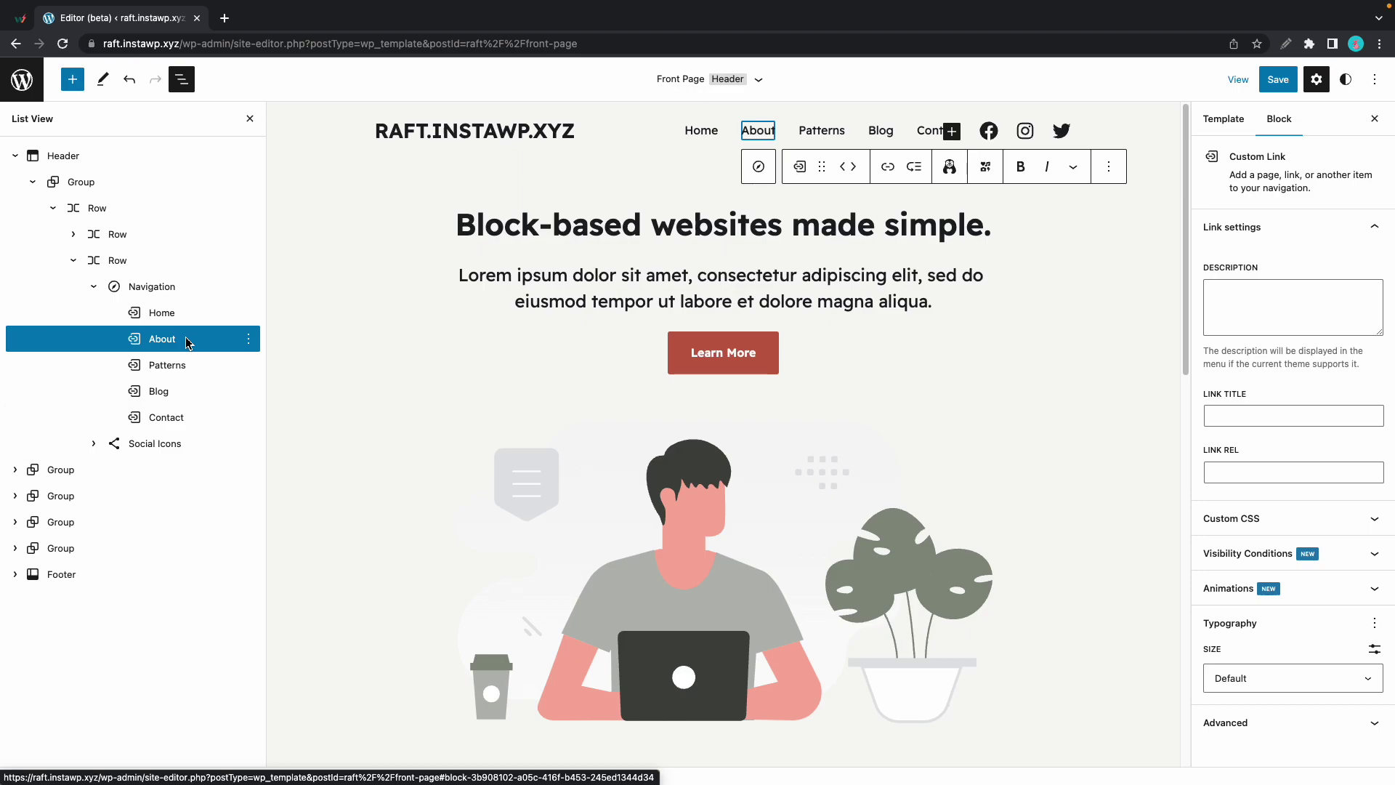
# - Try vertical orientation on the header navigation, then set it back to horizontal
pyautogui.click(176, 292)
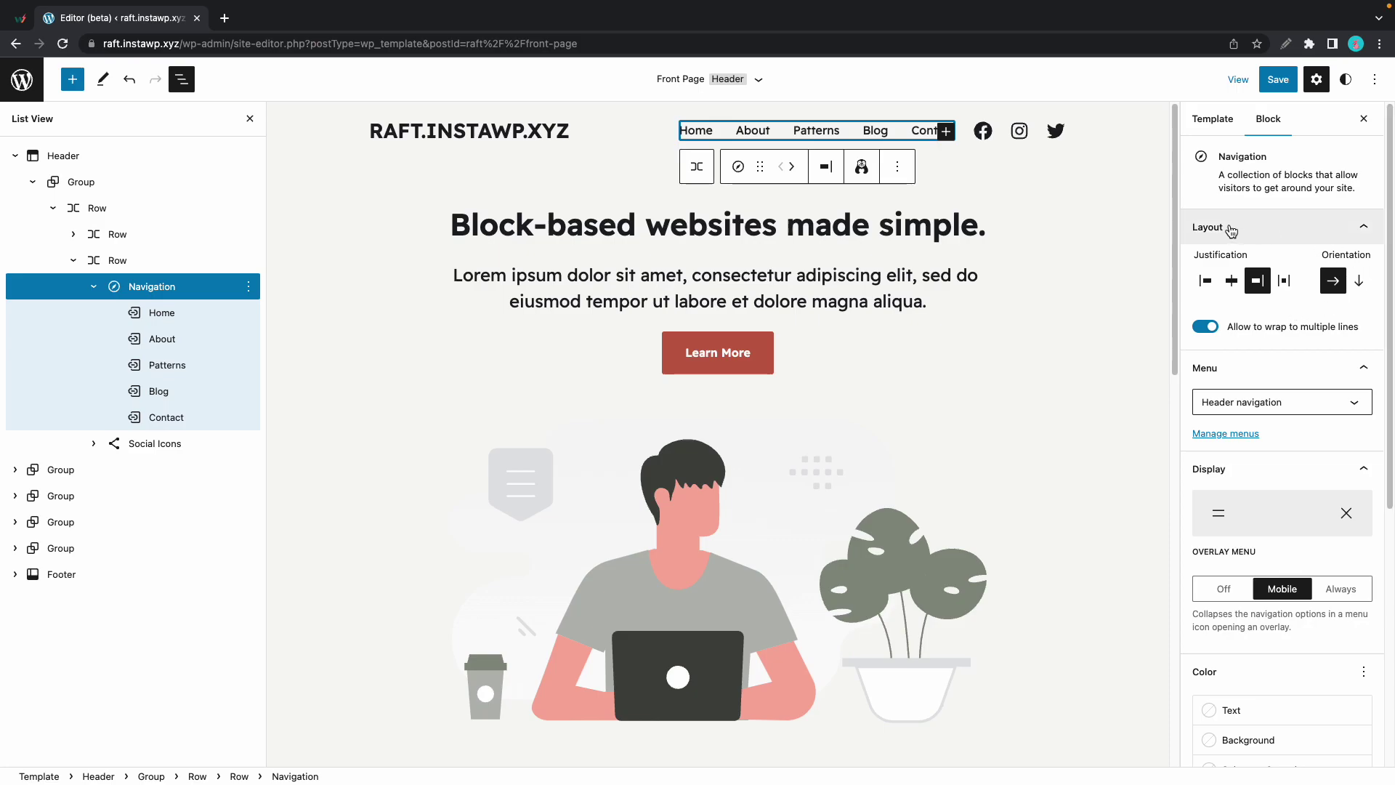
pyautogui.click(1360, 282)
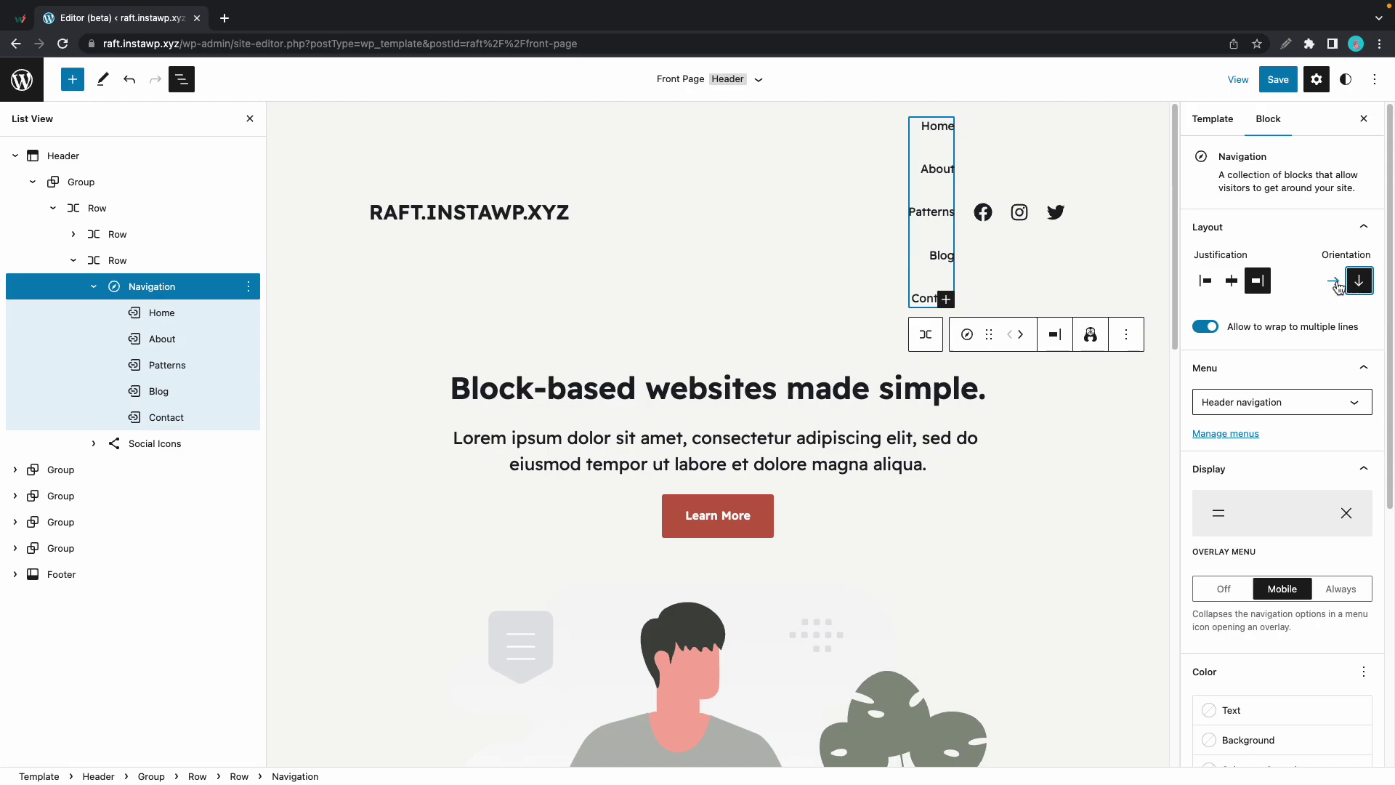
pyautogui.click(1333, 280)
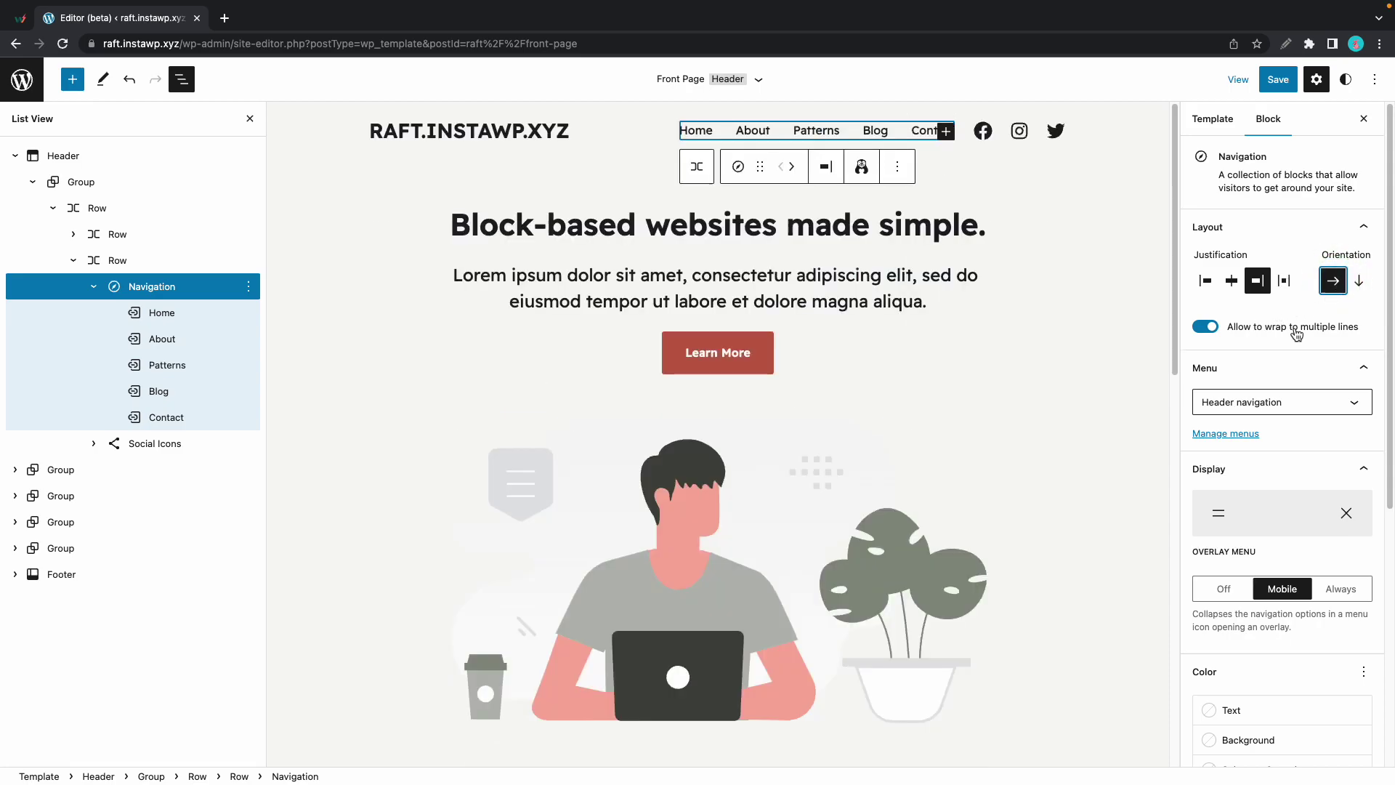
pyautogui.scroll(-2, 1297, 333)
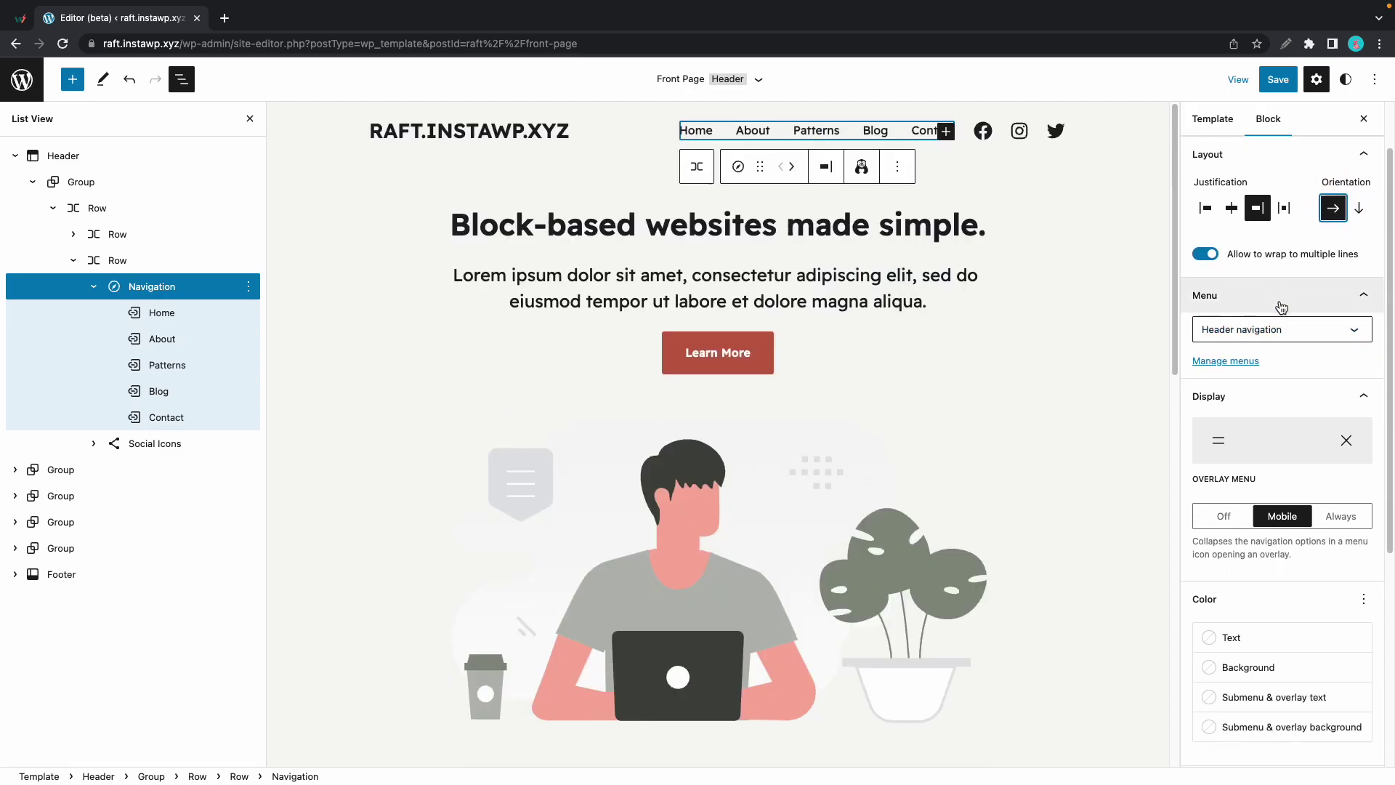
pyautogui.click(1321, 329)
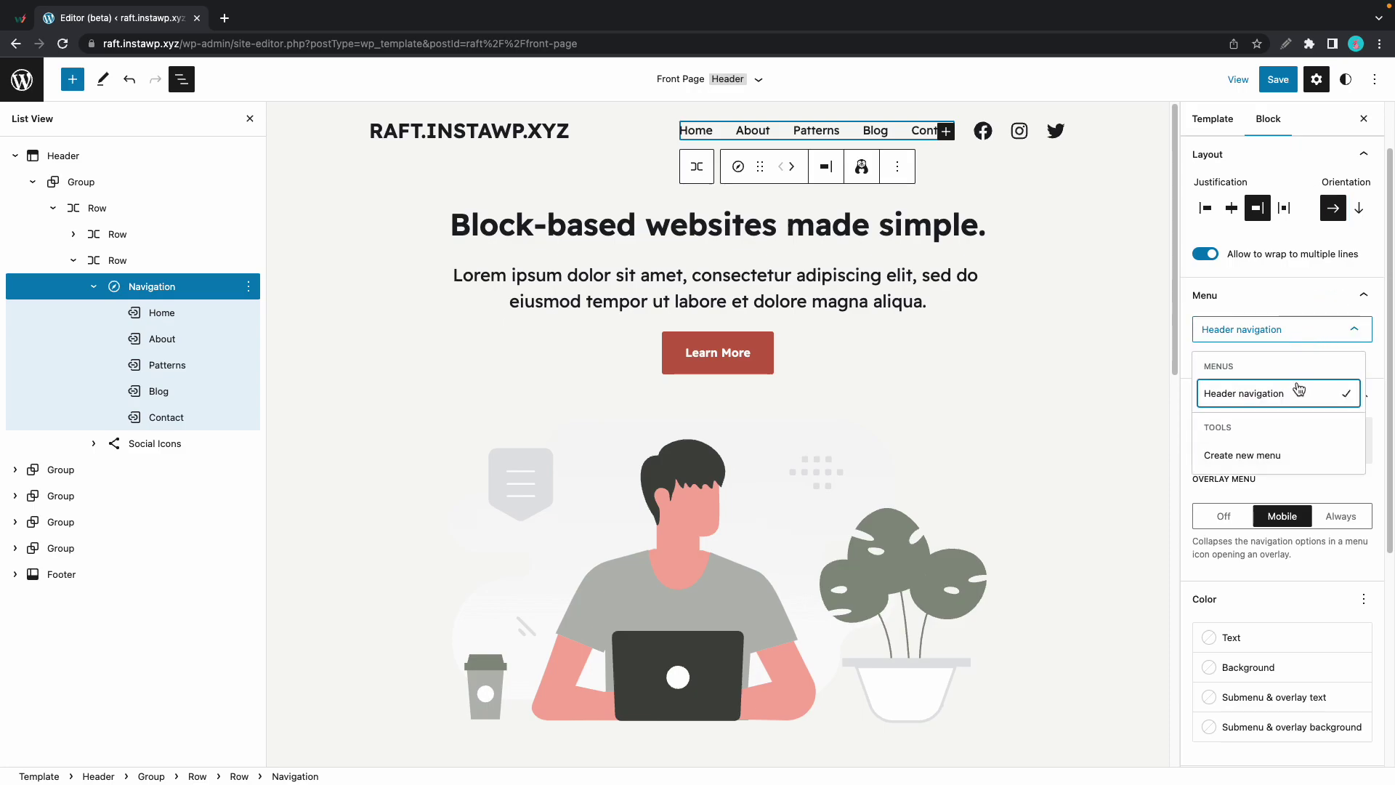
pyautogui.click(1341, 341)
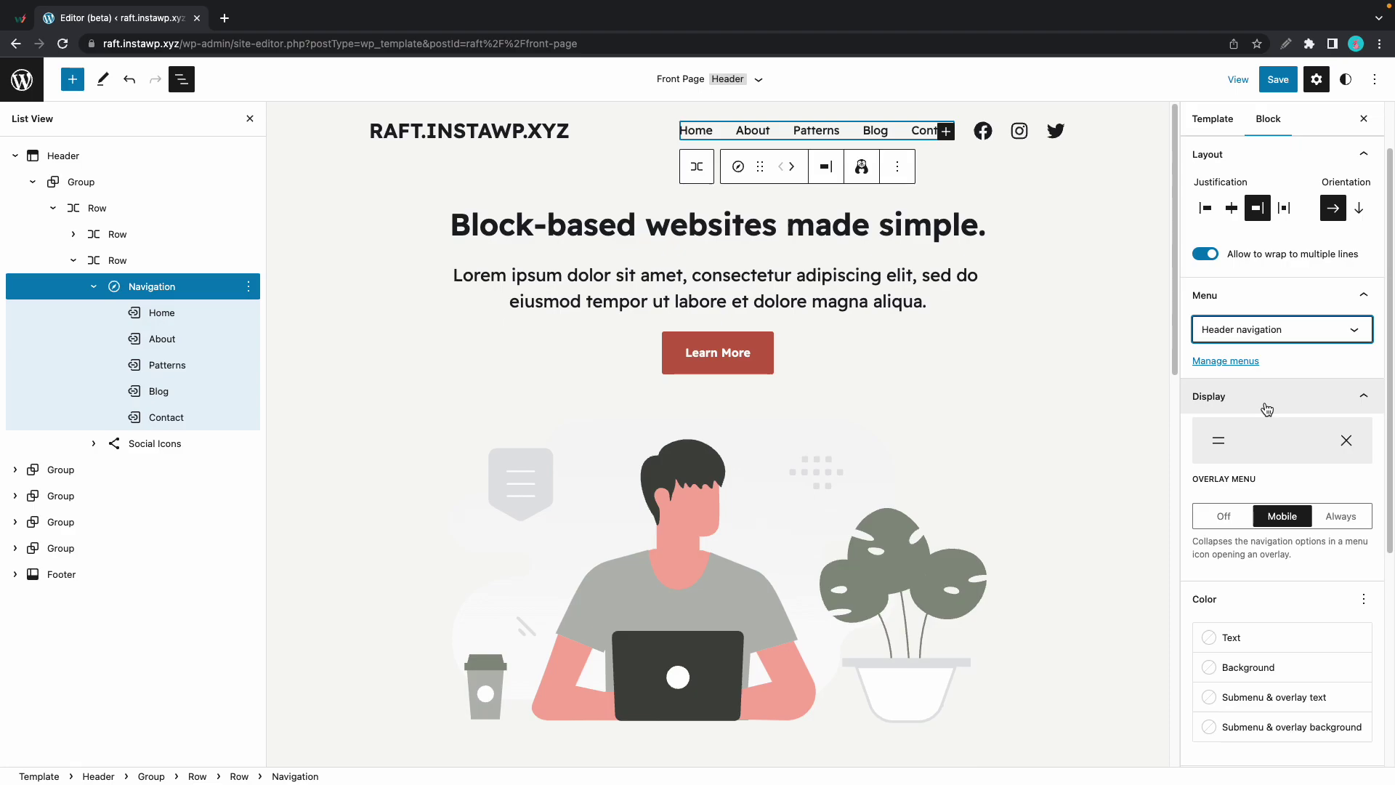
# - Choose the three-line hamburger overlay icon and preview the overlay with Overlay Menu set to Always
pyautogui.click(1249, 447)
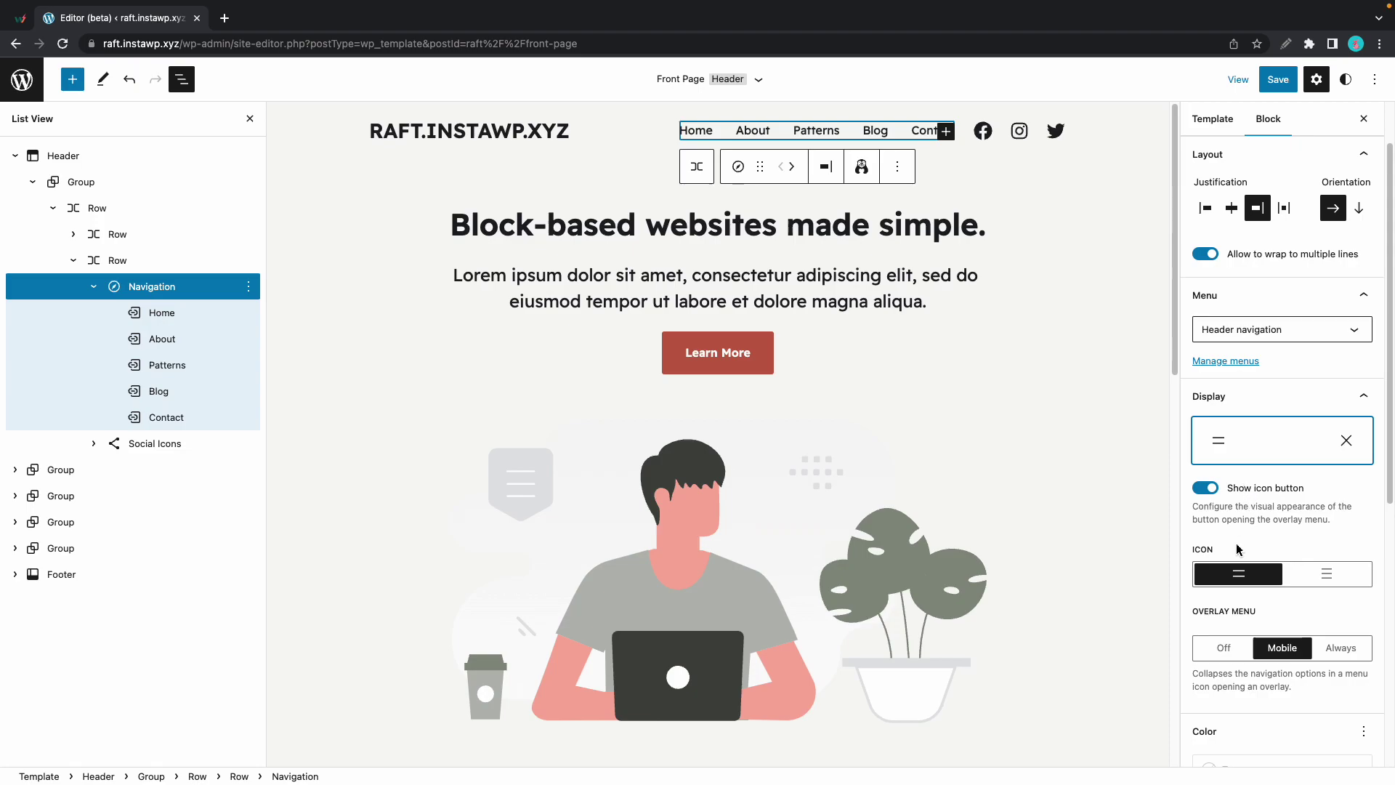
pyautogui.click(1326, 574)
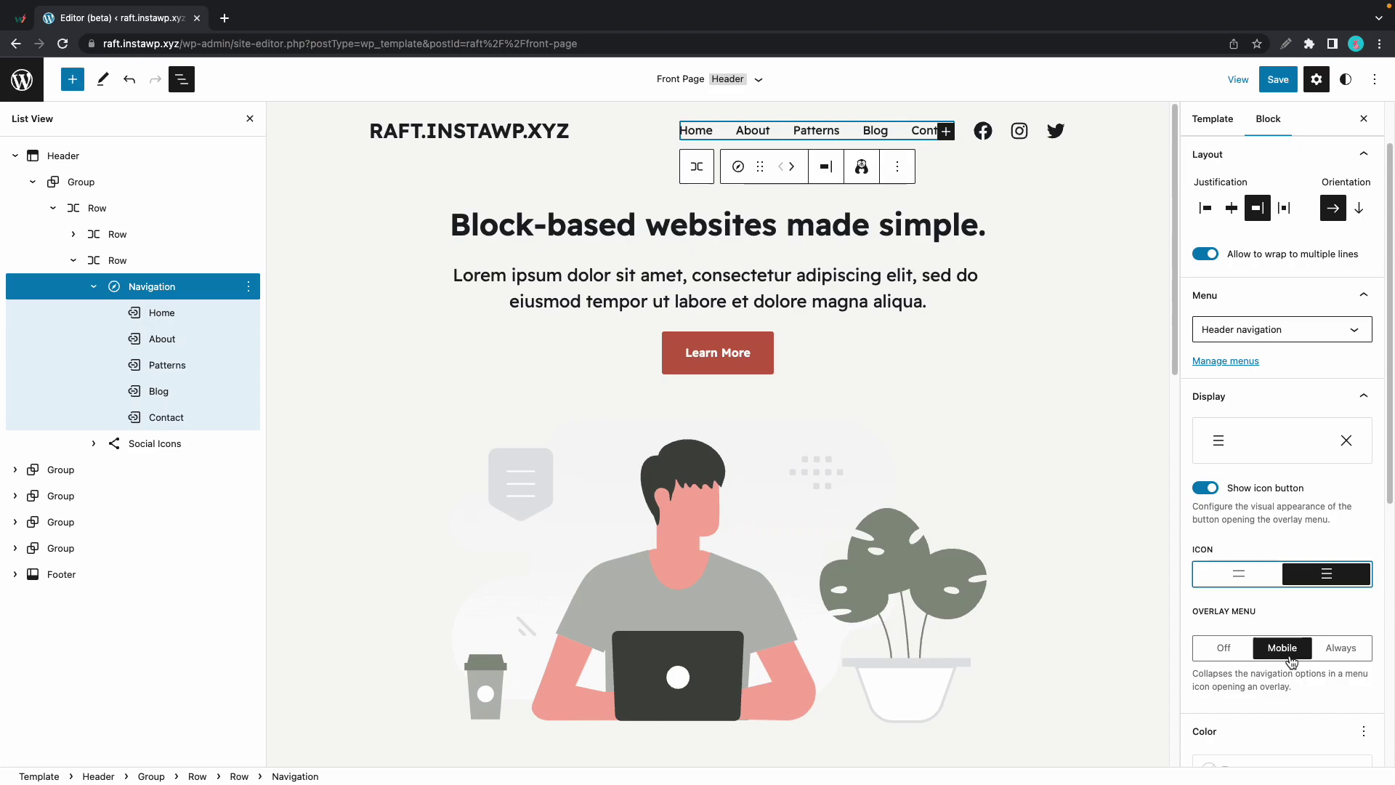
pyautogui.click(1341, 652)
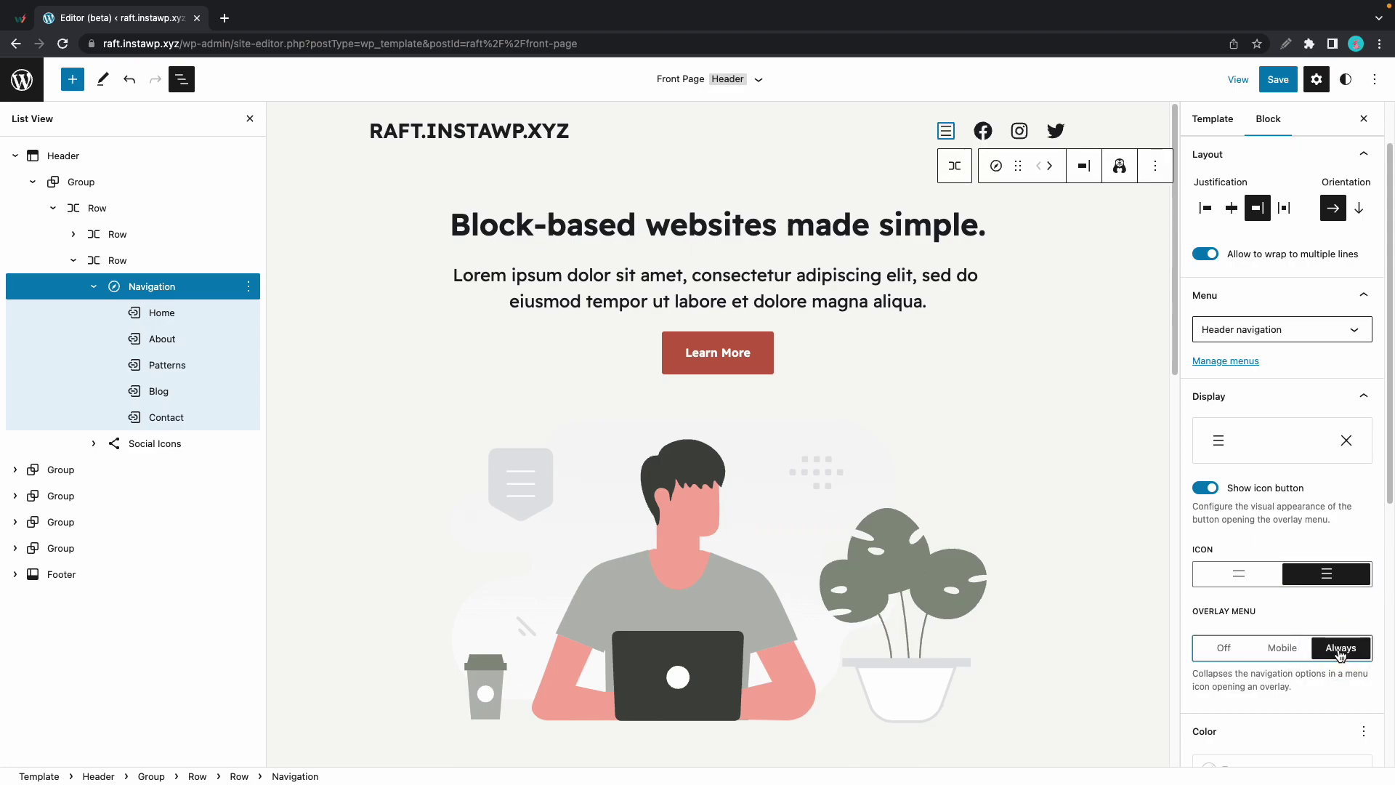
pyautogui.click(946, 130)
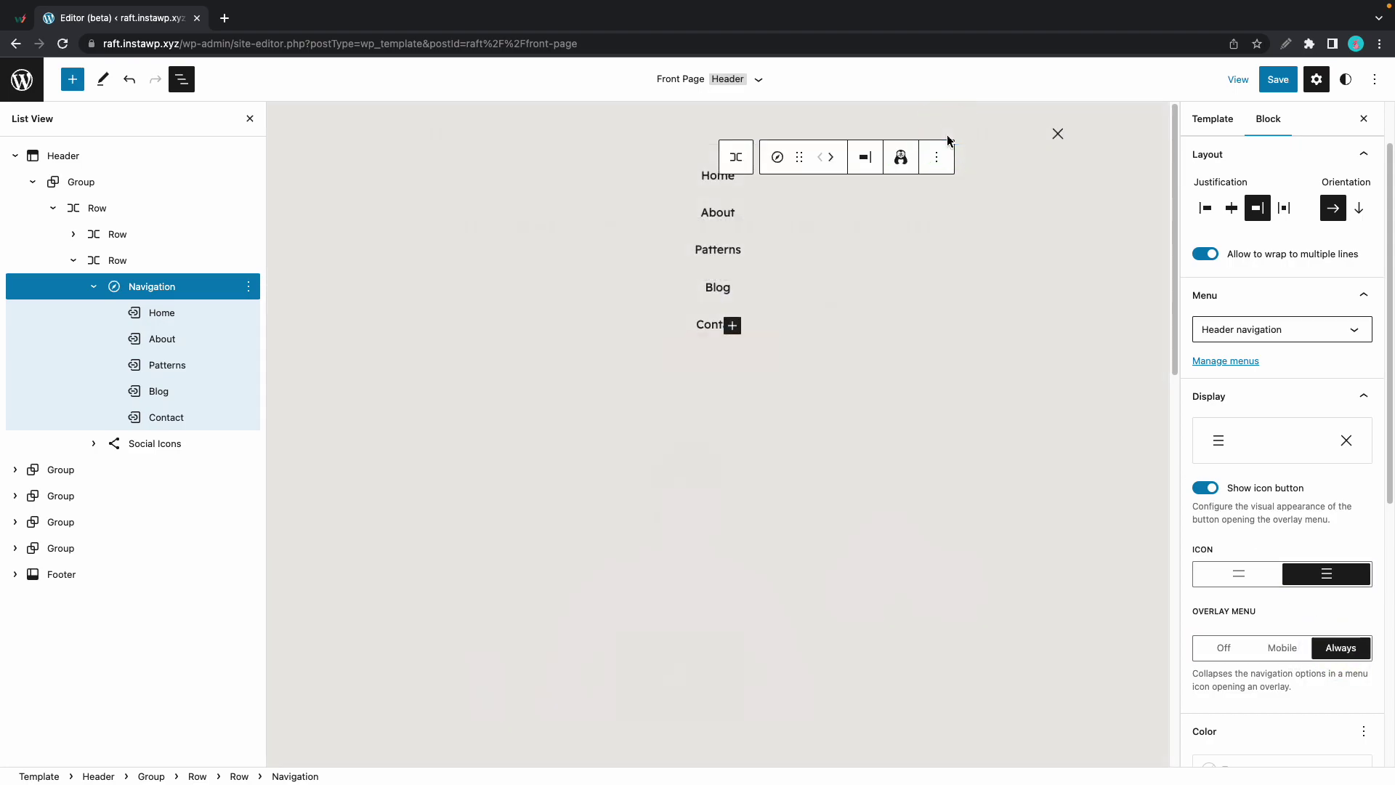
pyautogui.click(1058, 132)
pyautogui.scroll(-3, 1290, 585)
# - Reset the overlay to Mobile and colour the navigation text Foreground (1D1F25) after trying Accent
pyautogui.click(1280, 432)
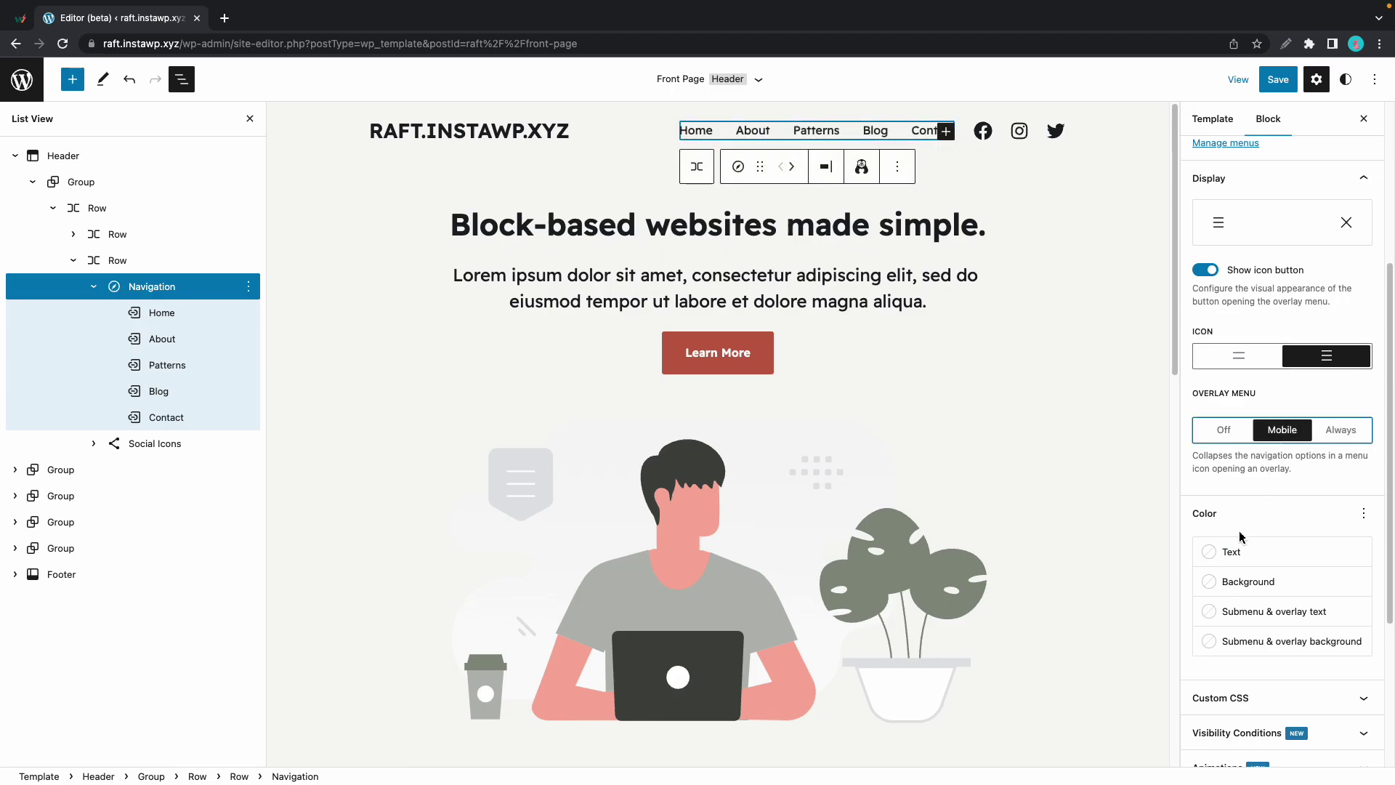
pyautogui.click(1229, 554)
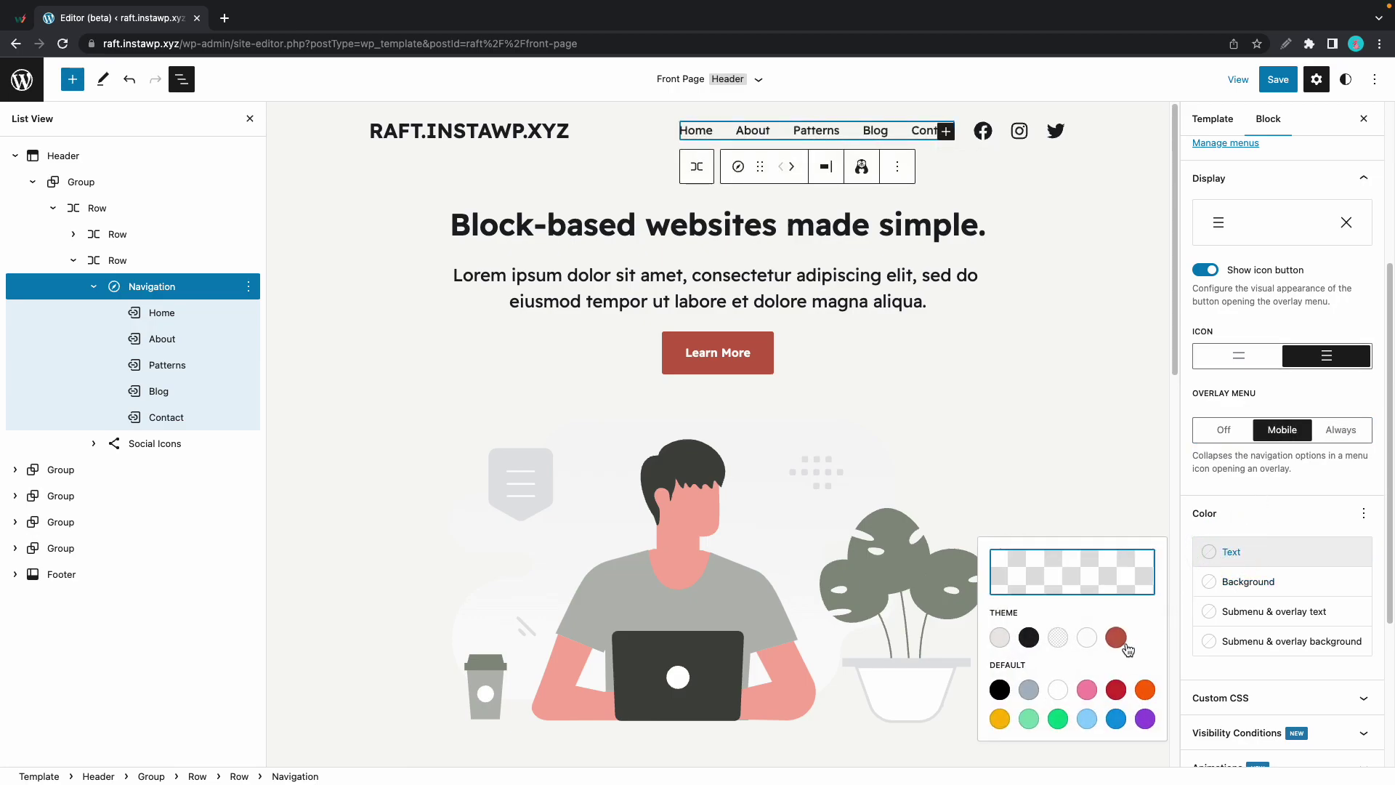
pyautogui.click(1118, 639)
pyautogui.click(1029, 638)
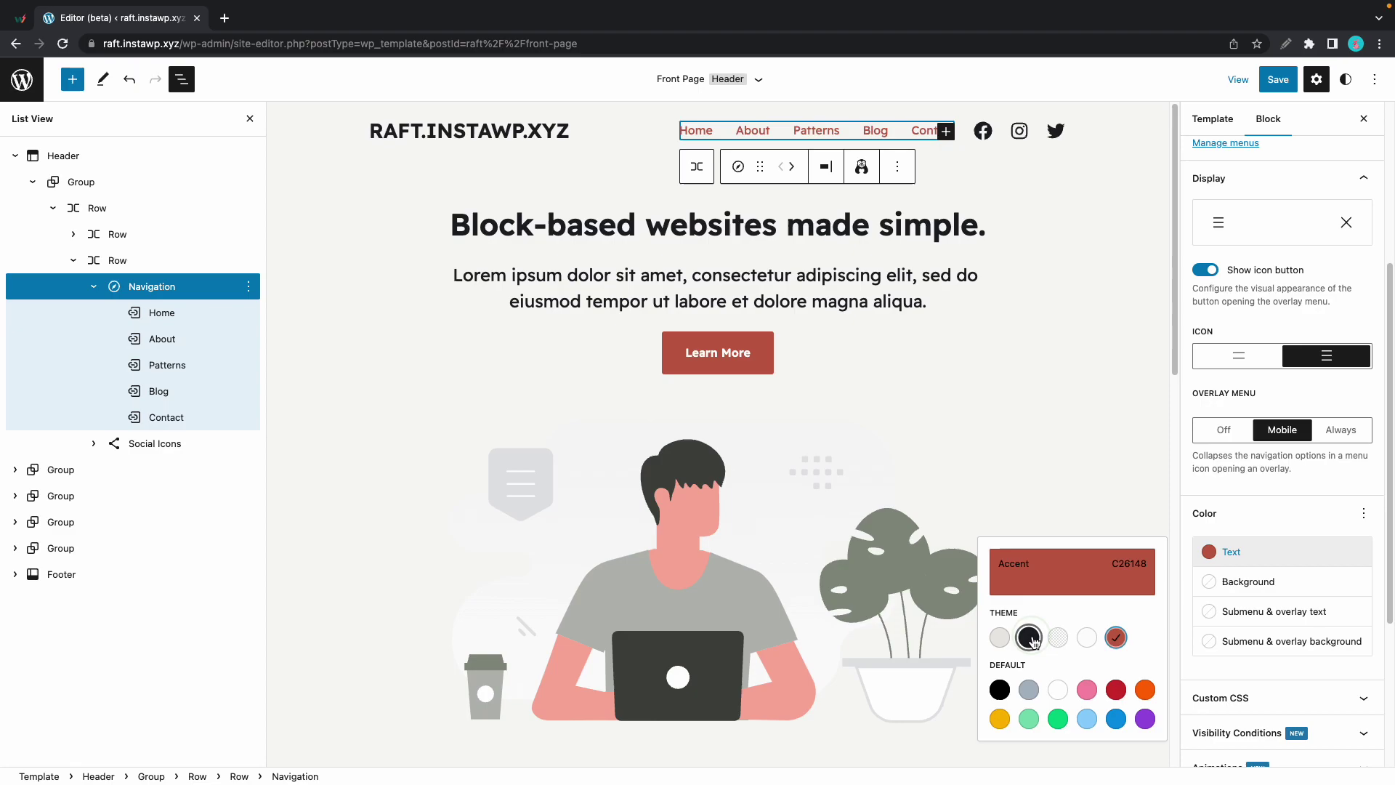
pyautogui.scroll(-5, 1246, 661)
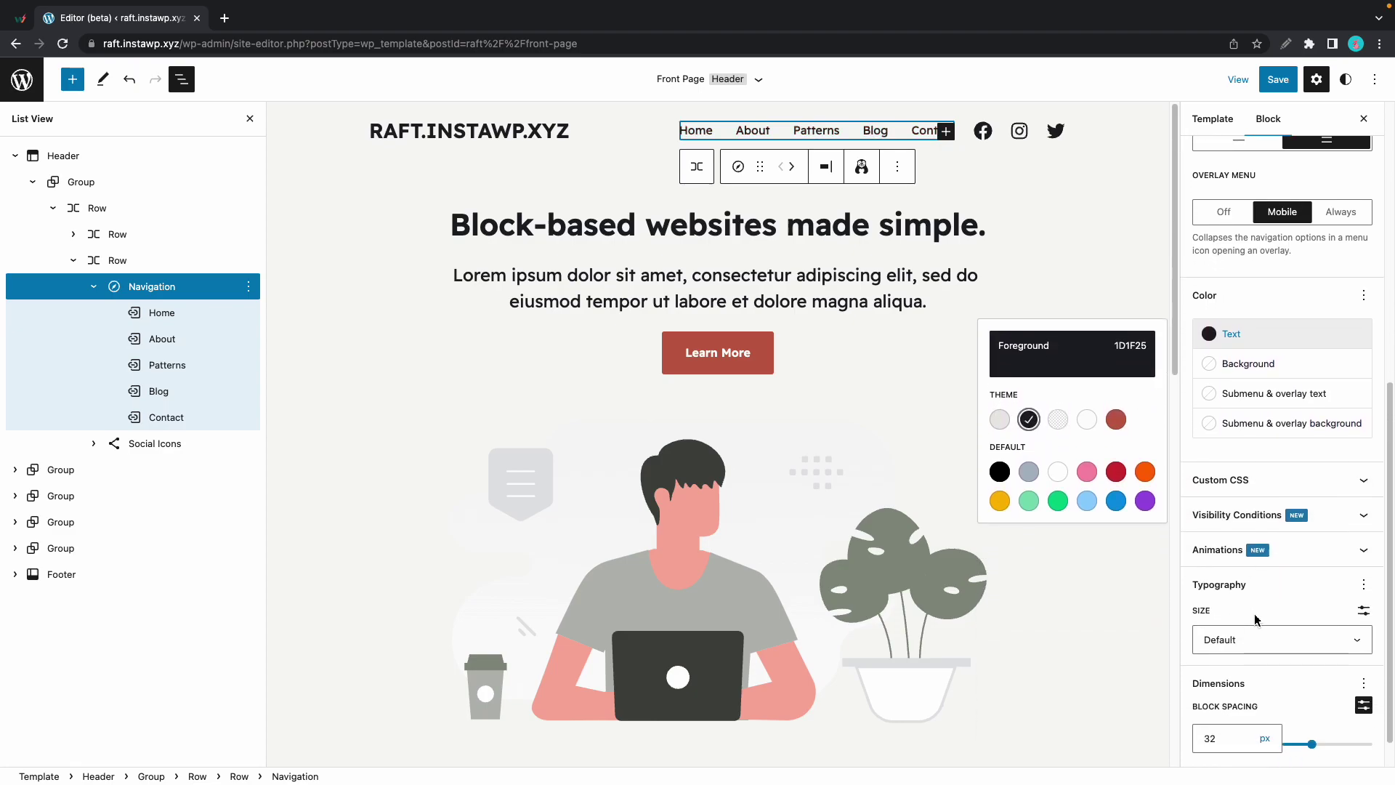
pyautogui.click(1256, 639)
# - Set the navigation's Block Spacing to 26 px, leaving the font size unchanged
pyautogui.click(1280, 455)
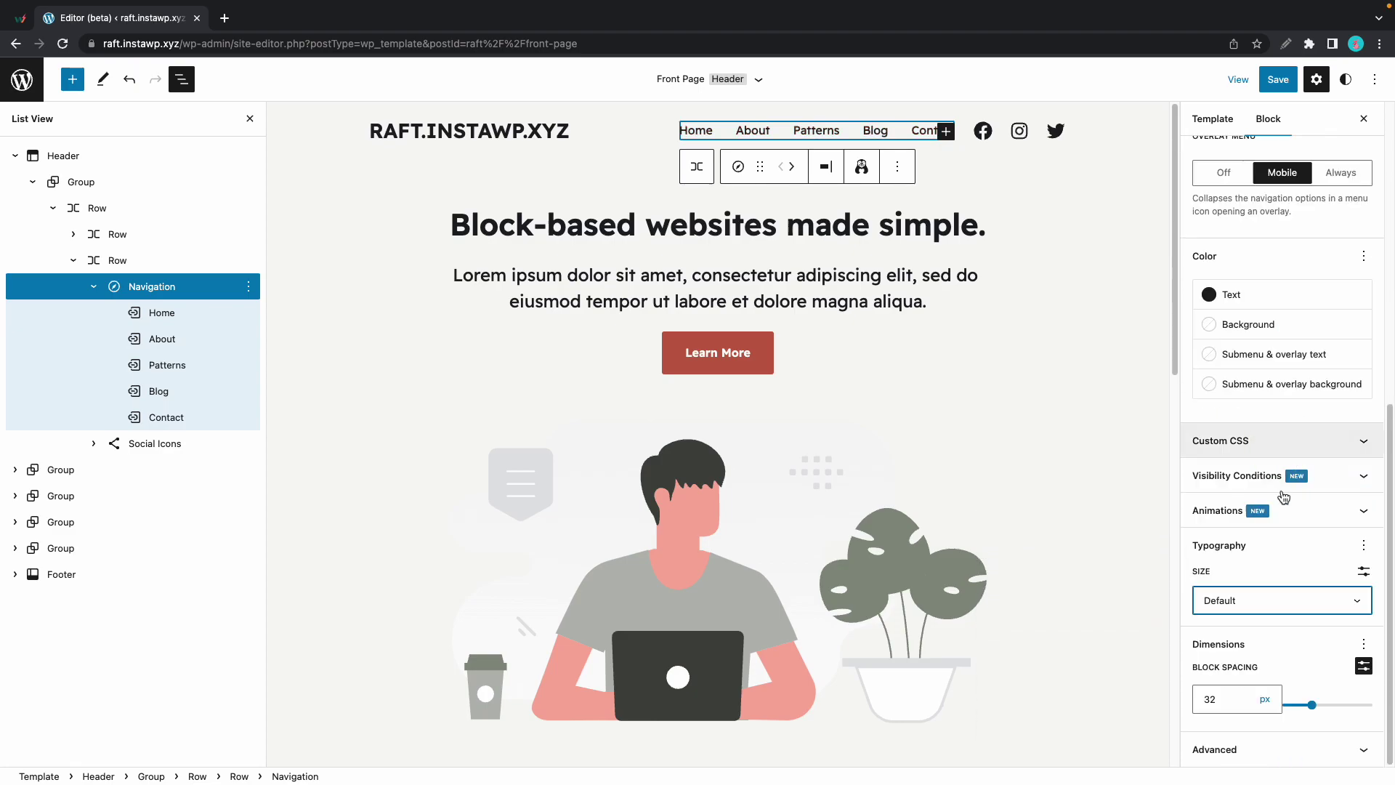
pyautogui.moveTo(1312, 709)
pyautogui.mouseDown()
pyautogui.moveTo(1349, 702)
pyautogui.moveTo(1302, 710)
pyautogui.mouseUp()
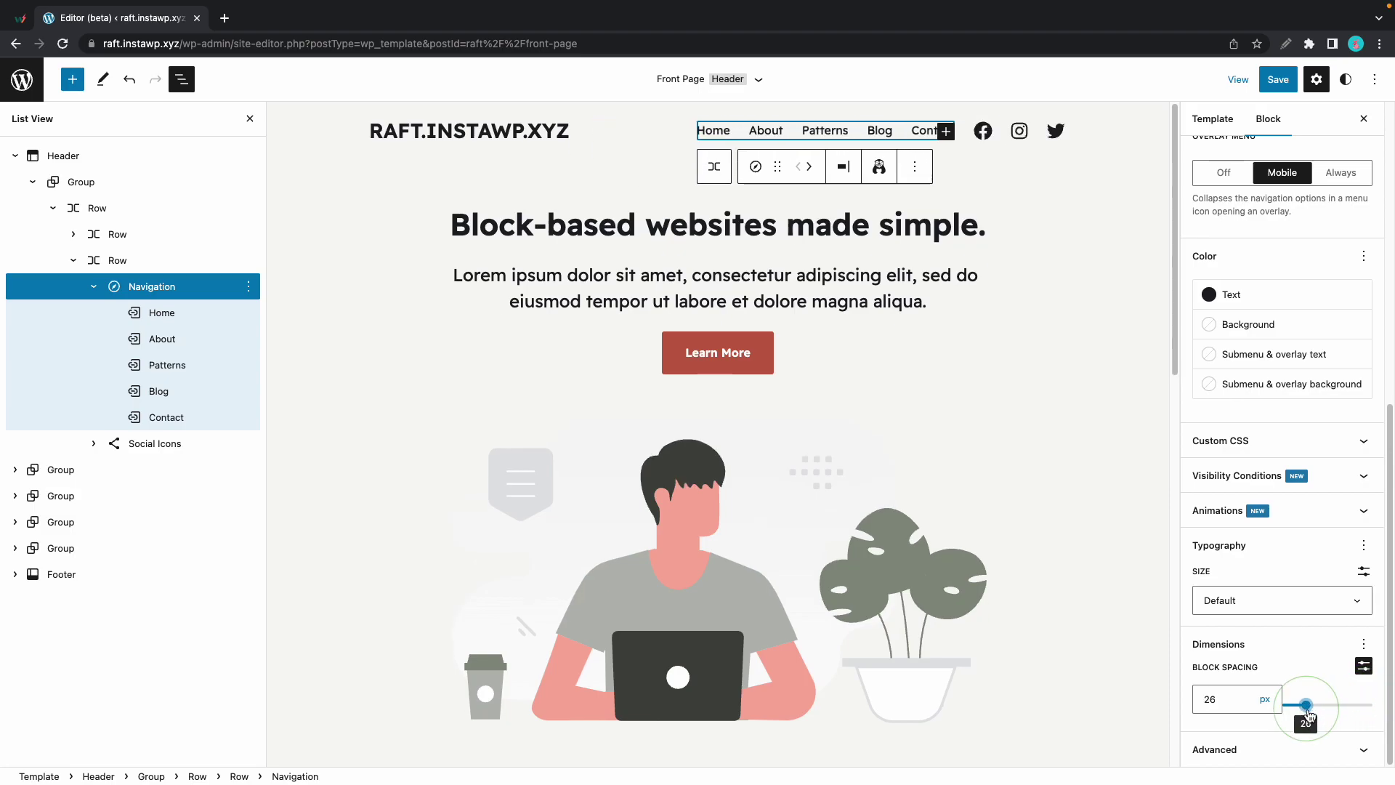
pyautogui.scroll(5, 1301, 658)
pyautogui.scroll(3, 1301, 658)
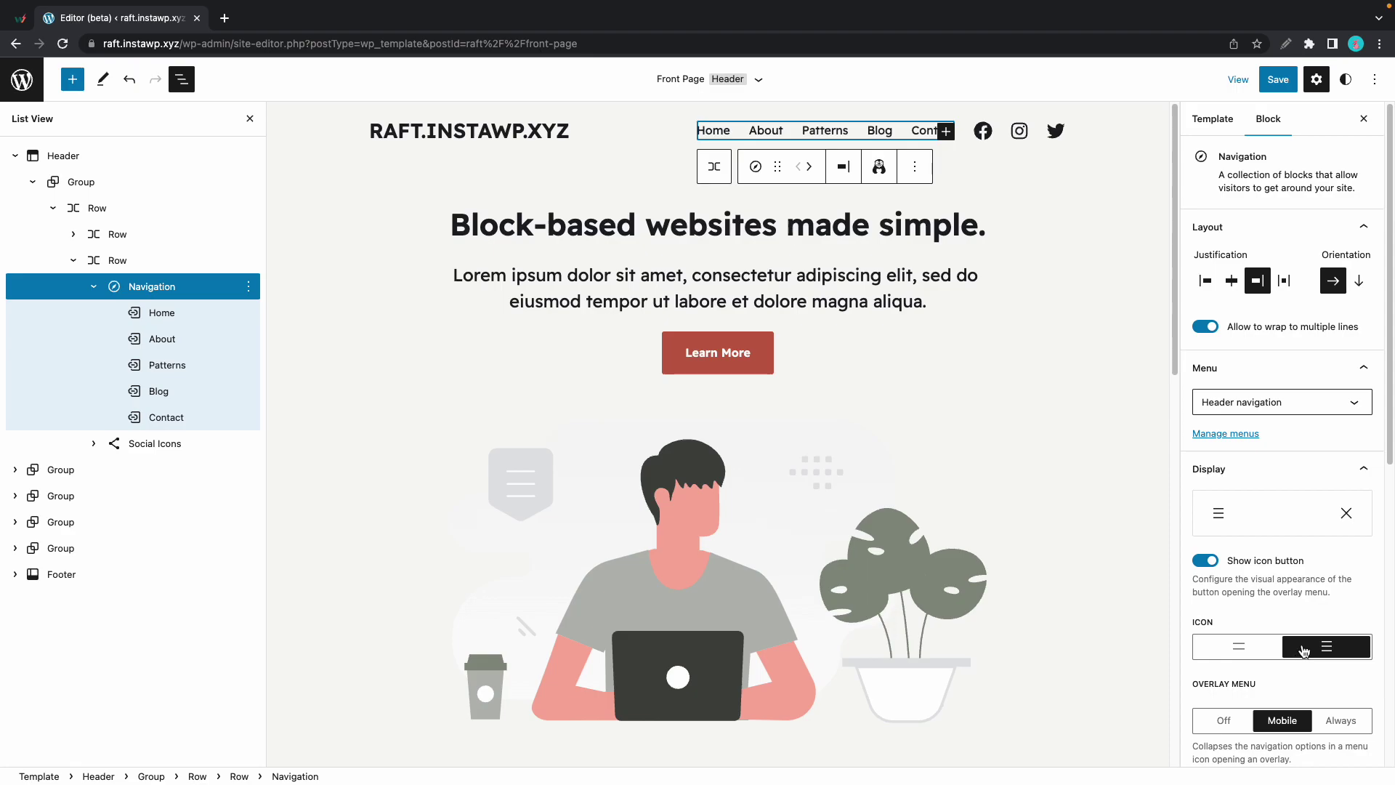
# - Save the header changes and check them on the live site
pyautogui.click(1278, 80)
pyautogui.click(1277, 85)
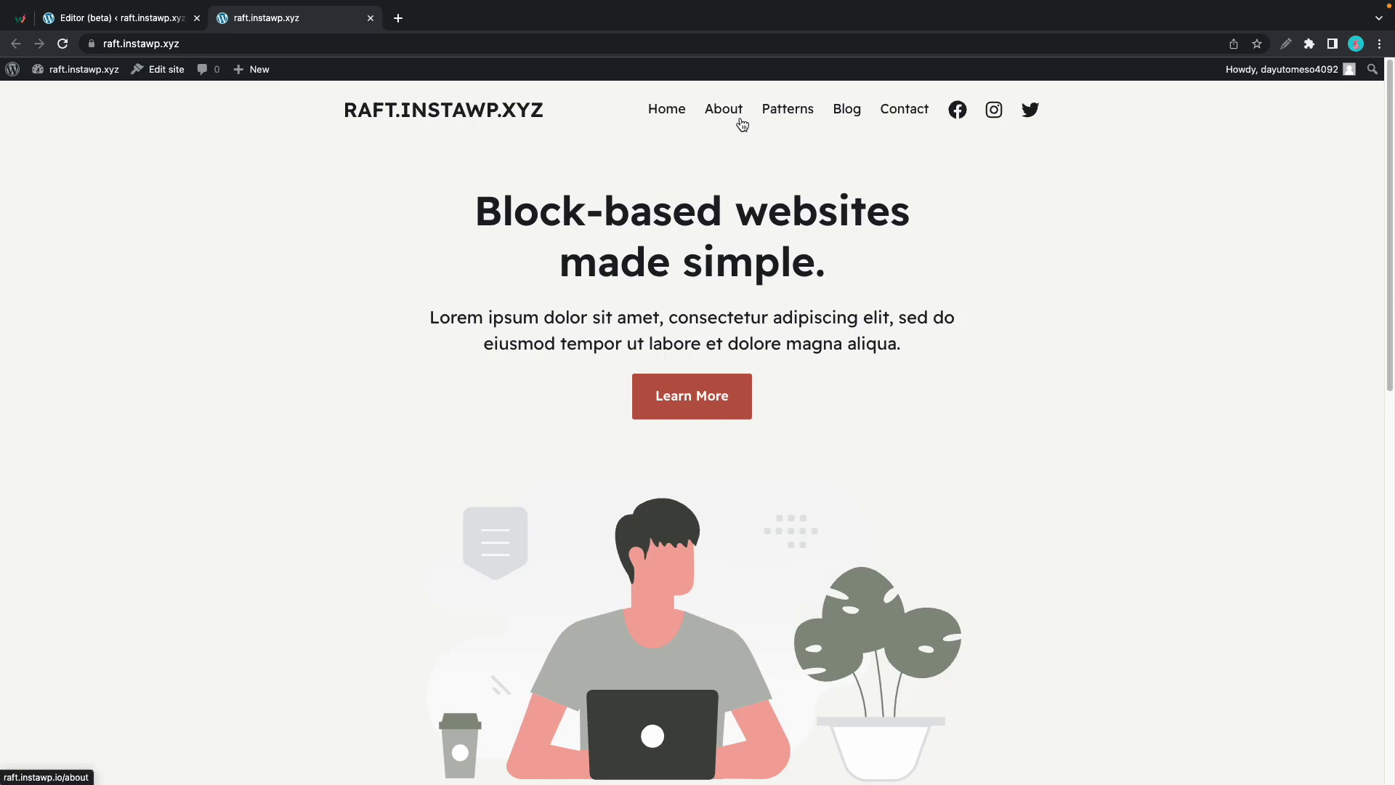
pyautogui.click(371, 17)
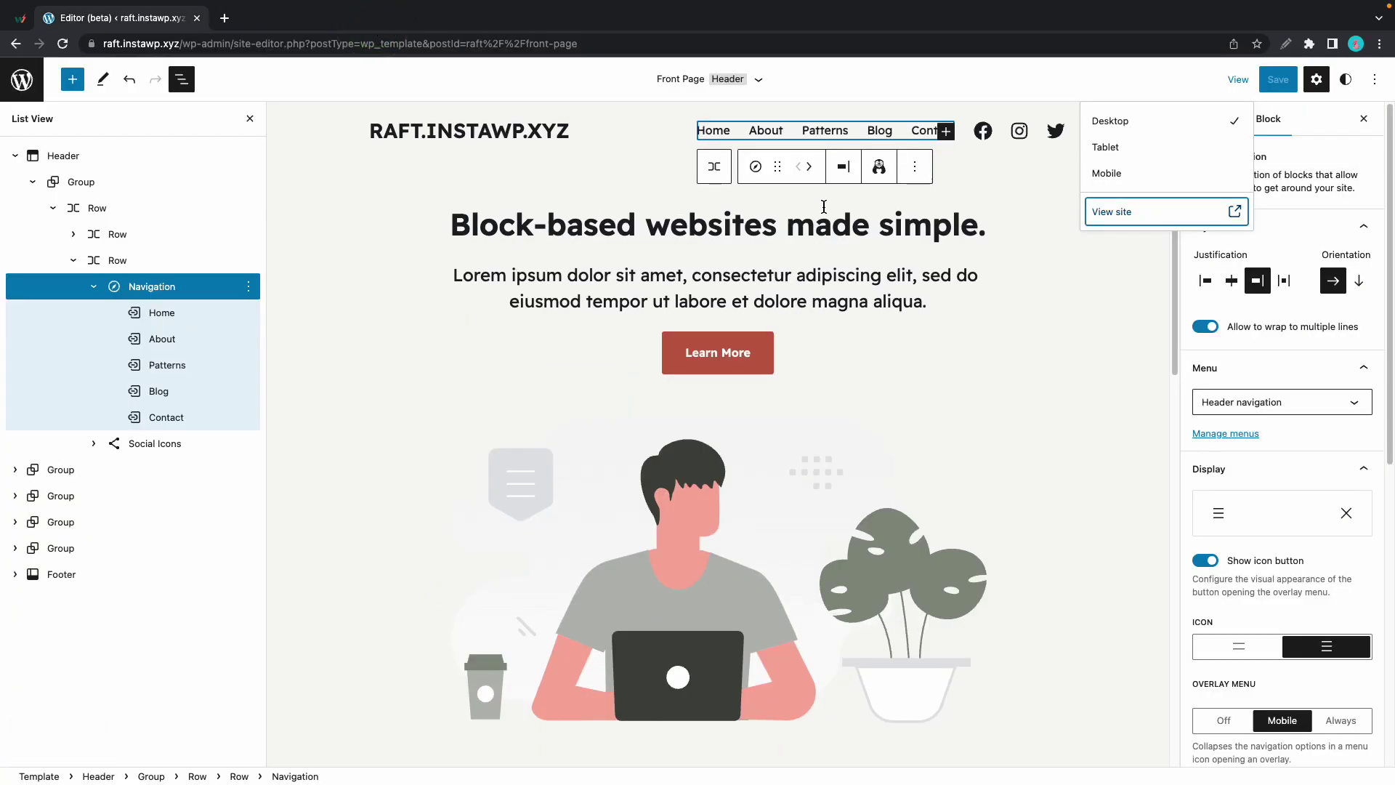
pyautogui.click(1293, 434)
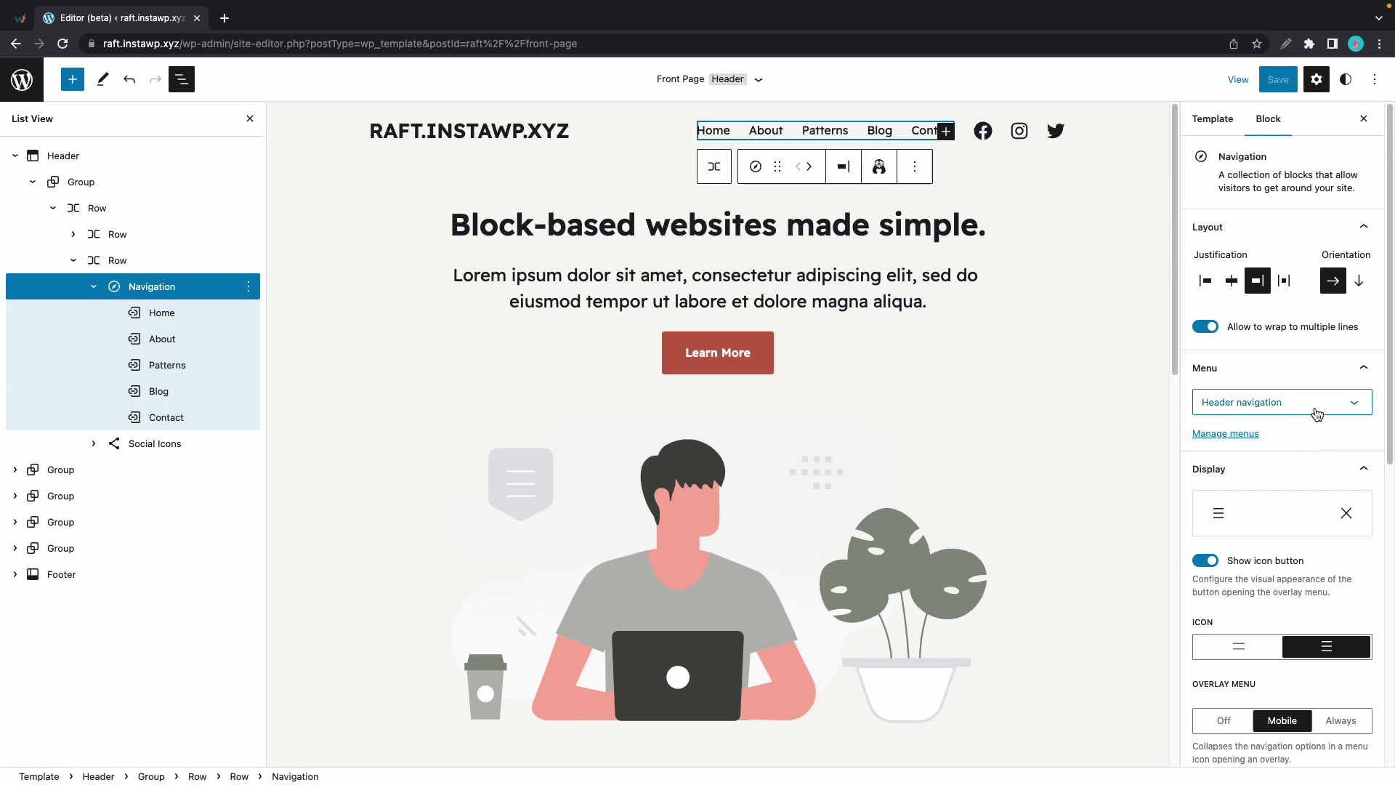
# - Open the Manage menus page in a new browser tab
pyautogui.click(1318, 413)
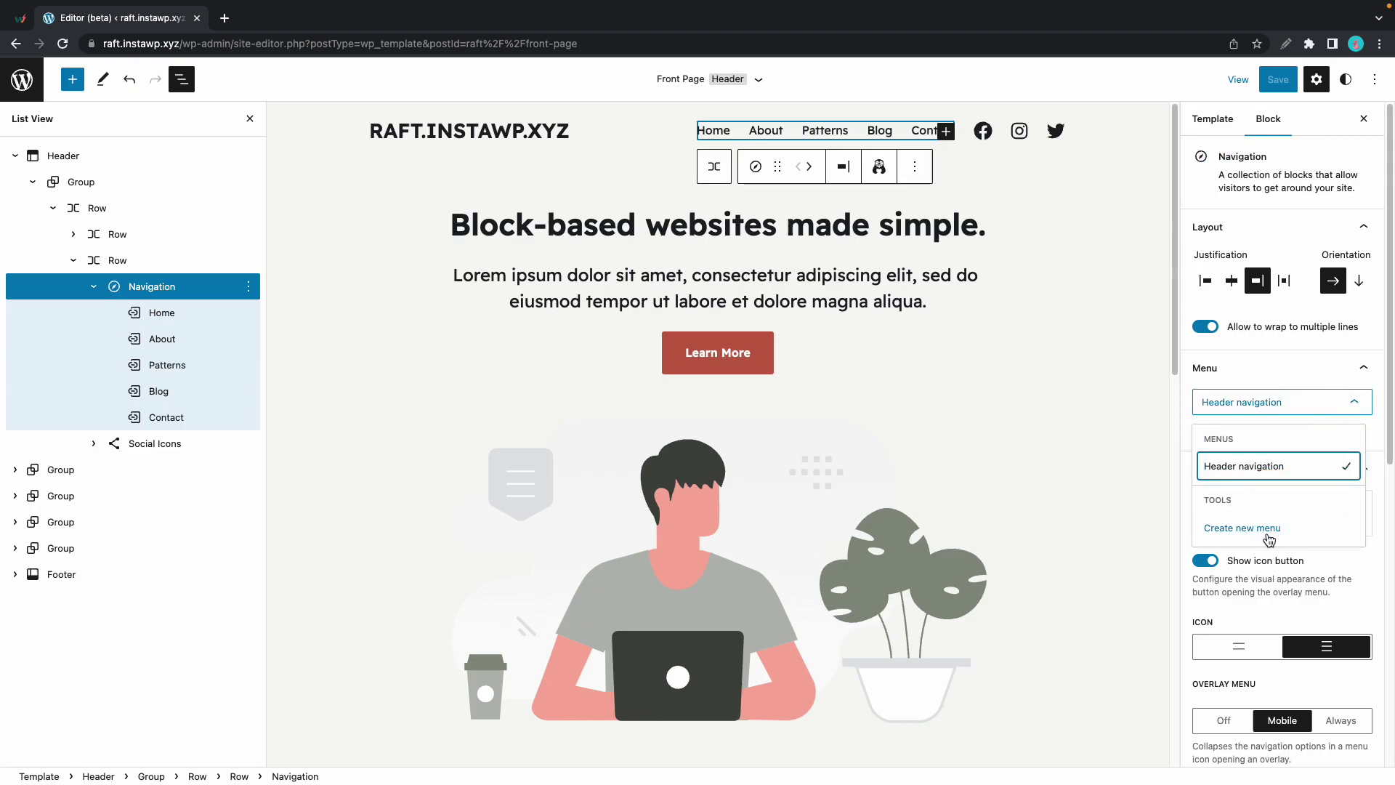
pyautogui.click(1355, 402)
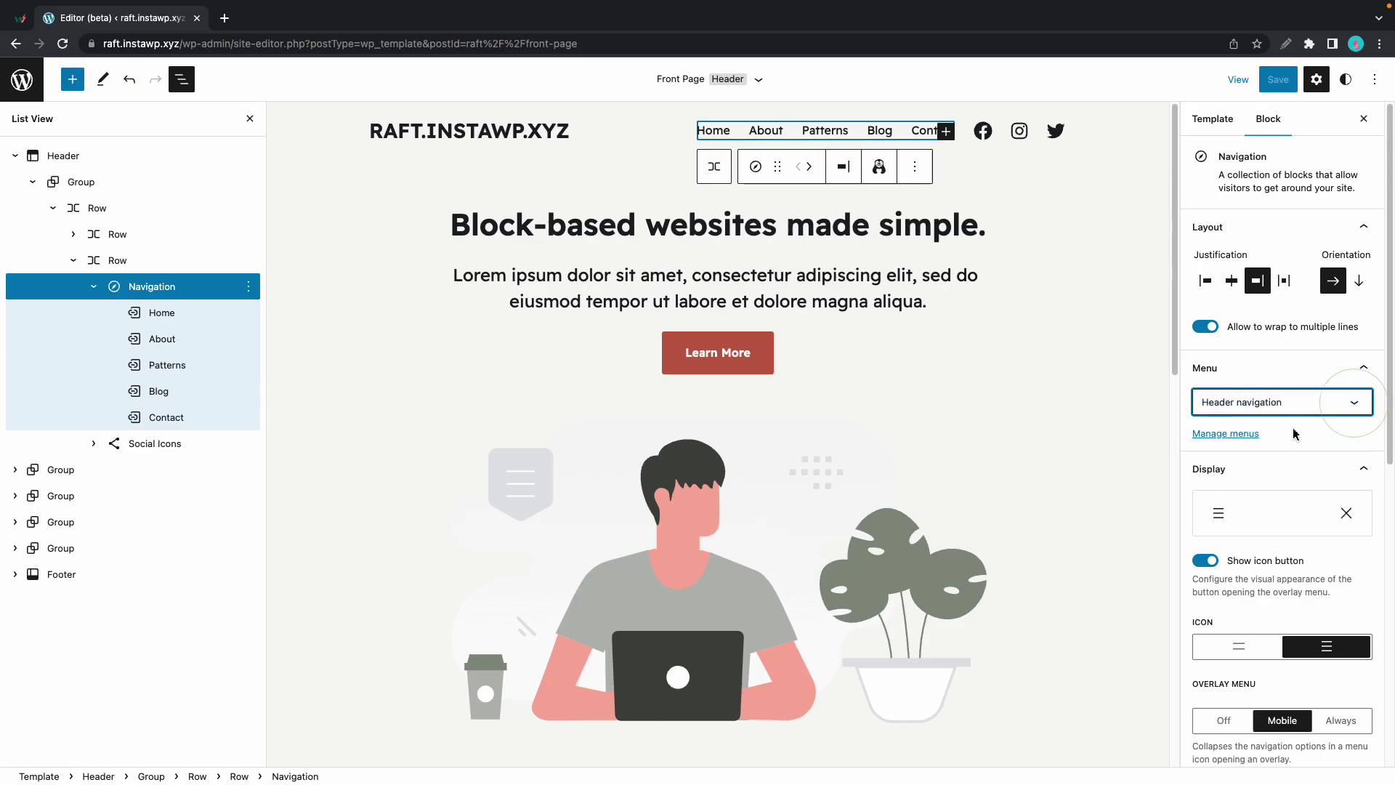
pyautogui.rightClick(1231, 439)
pyautogui.click(1203, 440)
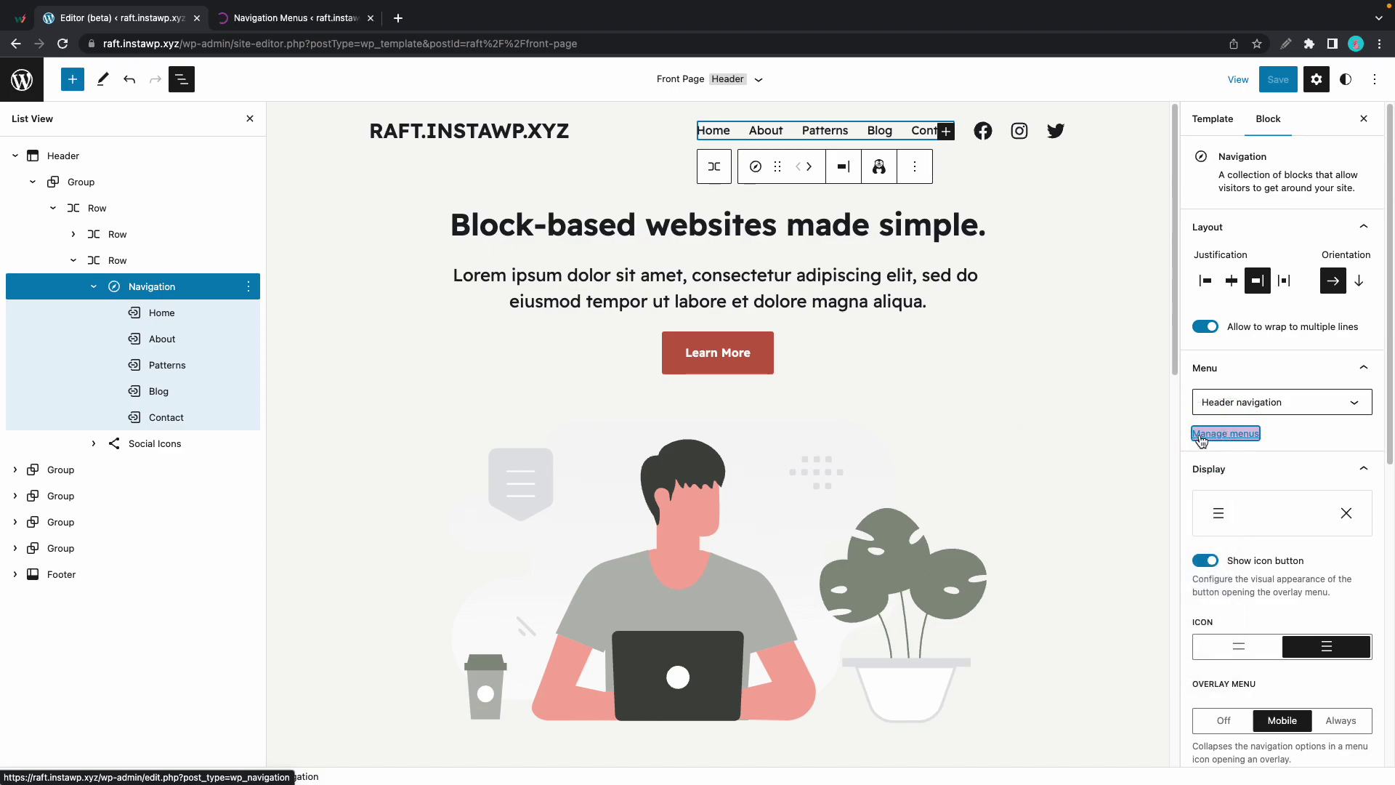
# - Create and publish a new navigation menu titled 'Sample menu'
pyautogui.click(294, 19)
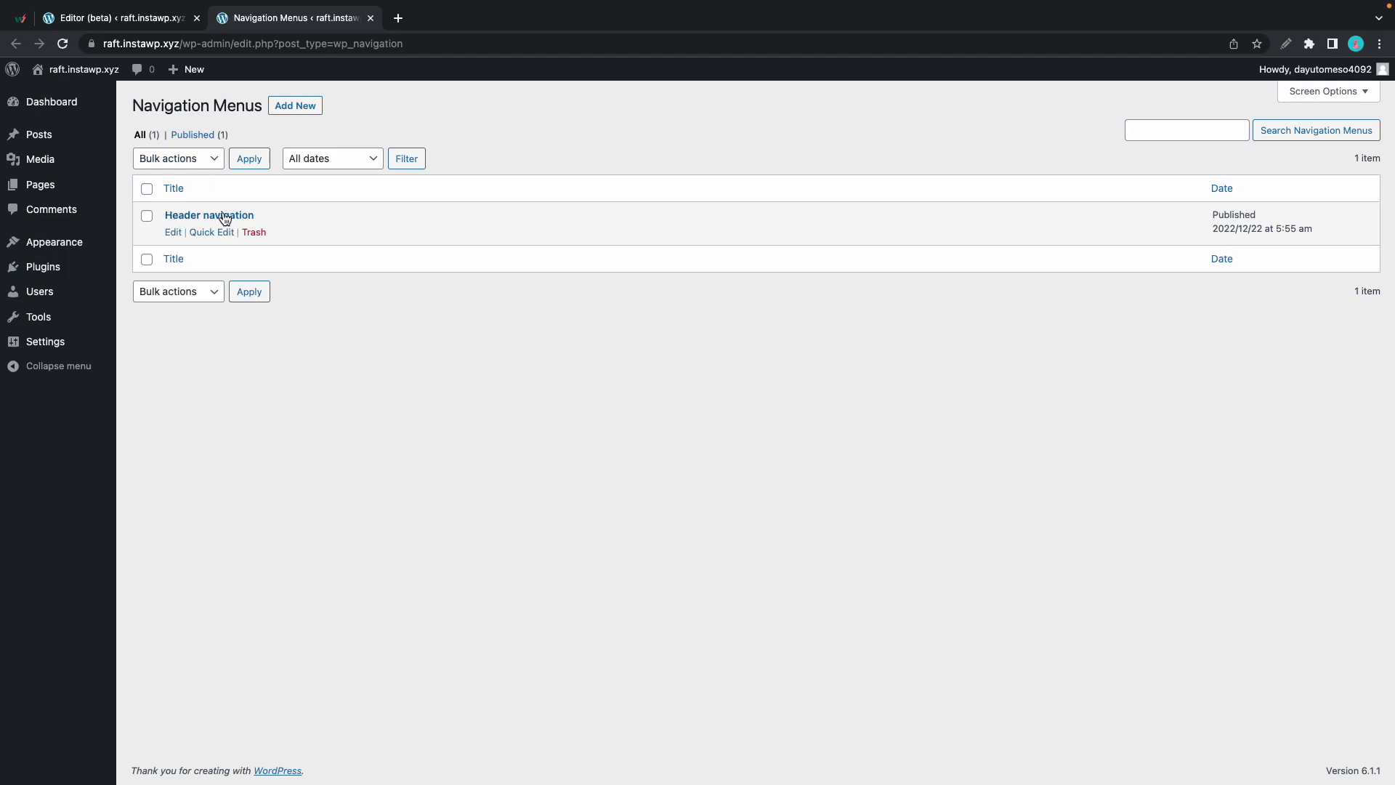
pyautogui.click(295, 108)
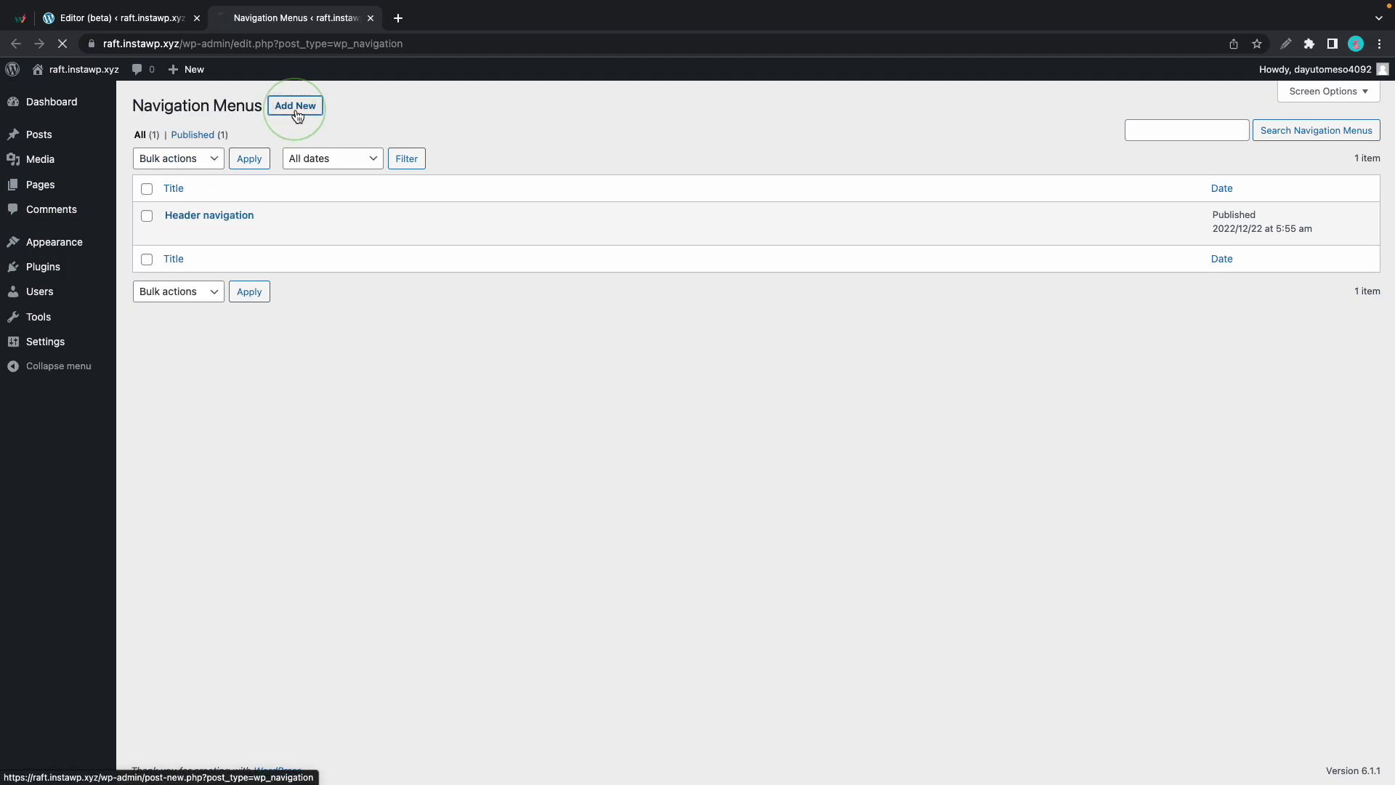
pyautogui.click(259, 139)
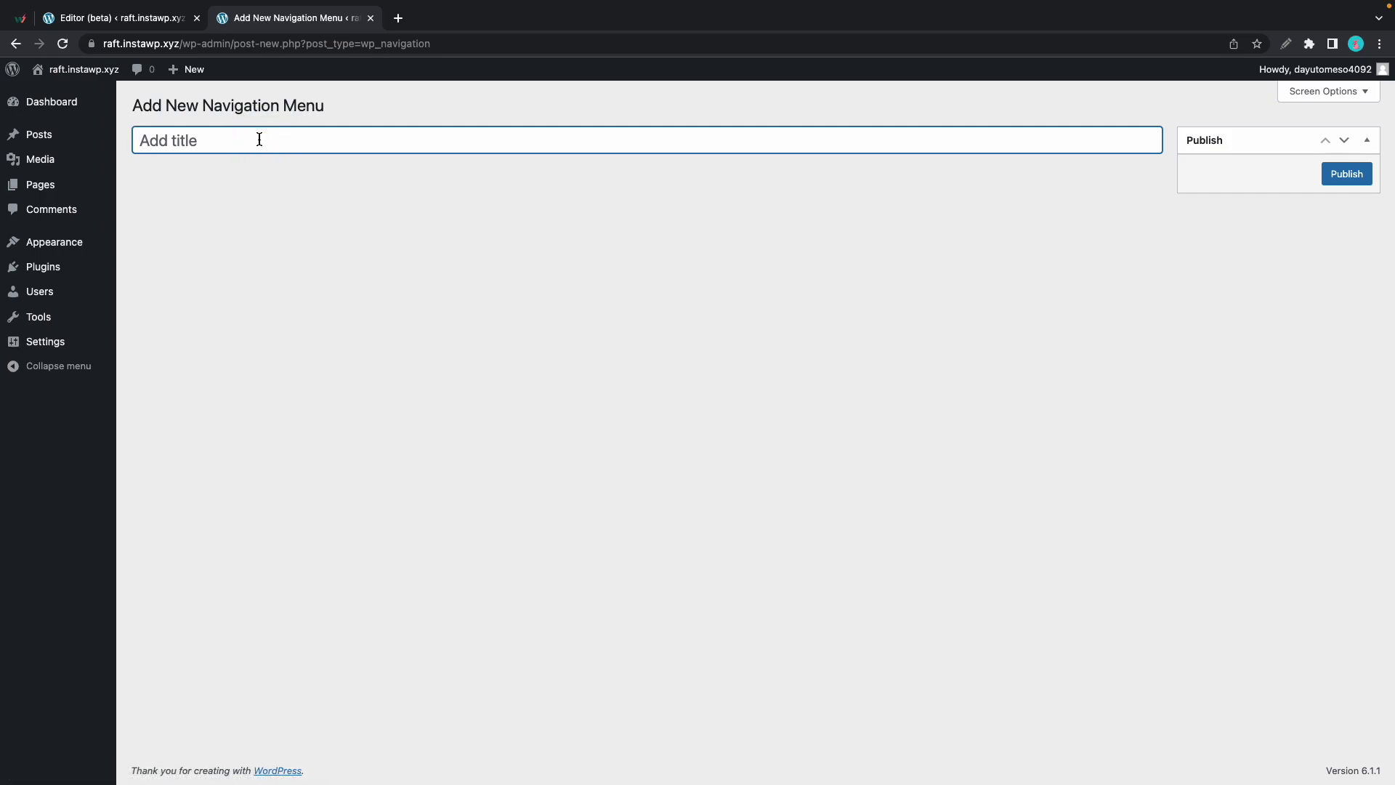
pyautogui.write('Sample menu')
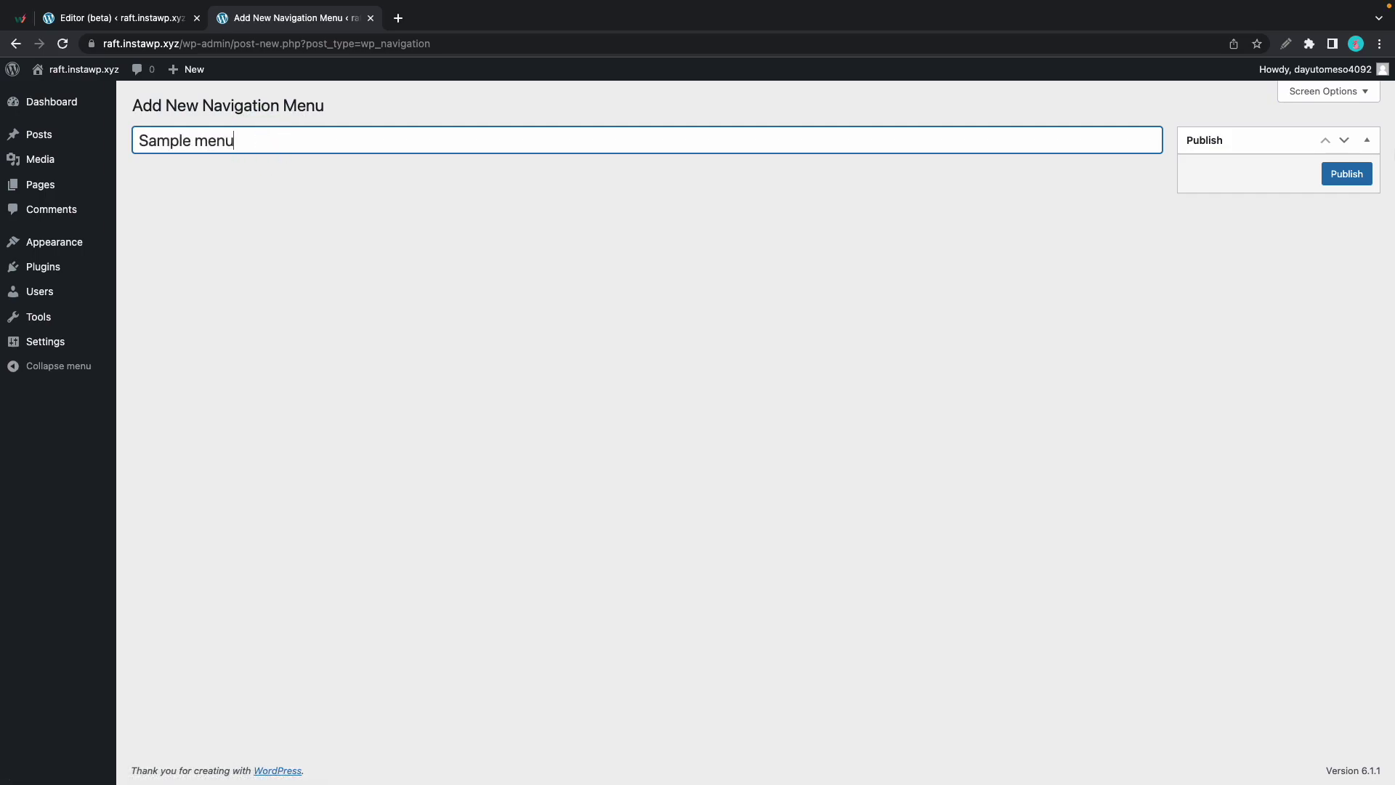
pyautogui.click(1347, 174)
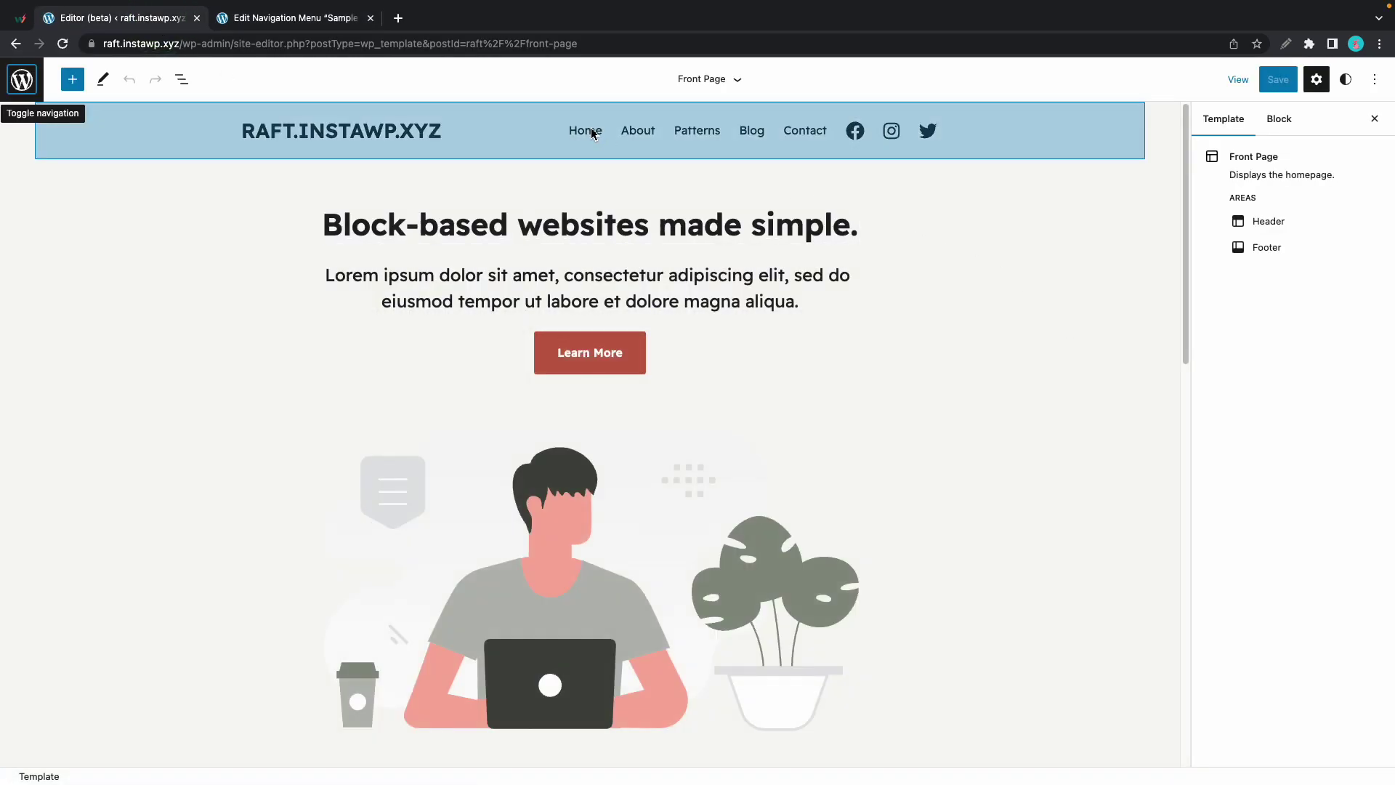
# - Switch the header navigation to Sample menu and add Sample Page and Hello world! links
pyautogui.click(593, 133)
pyautogui.click(1263, 405)
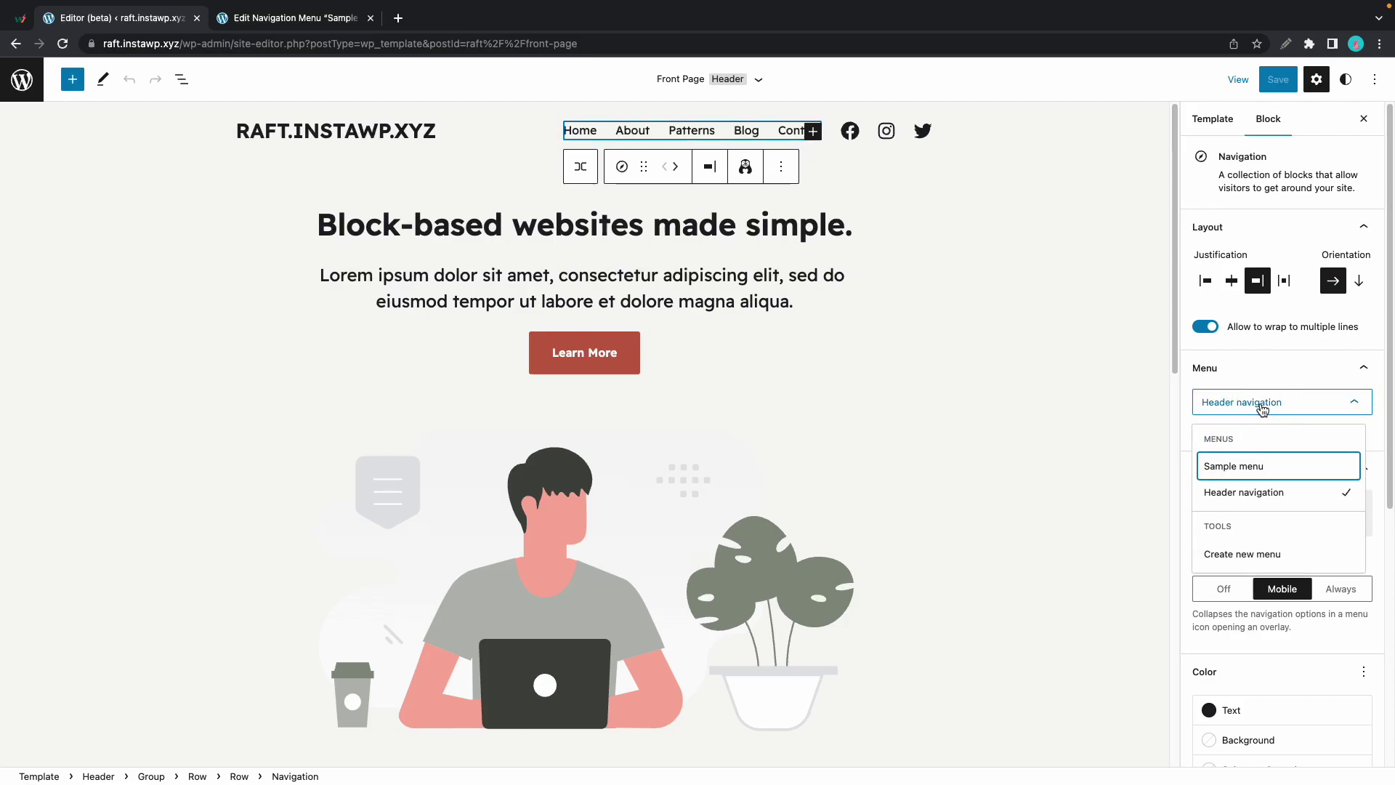
pyautogui.click(1251, 468)
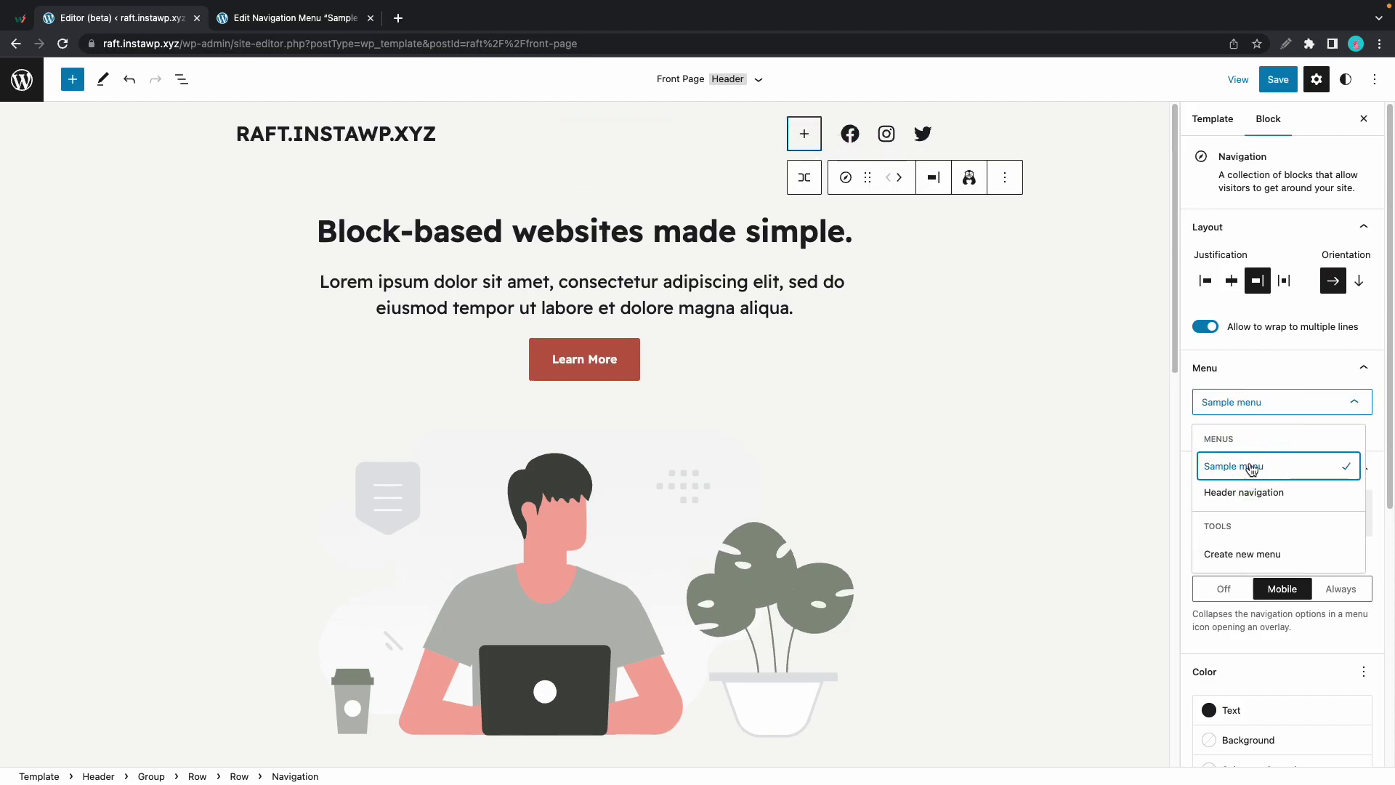
pyautogui.click(804, 140)
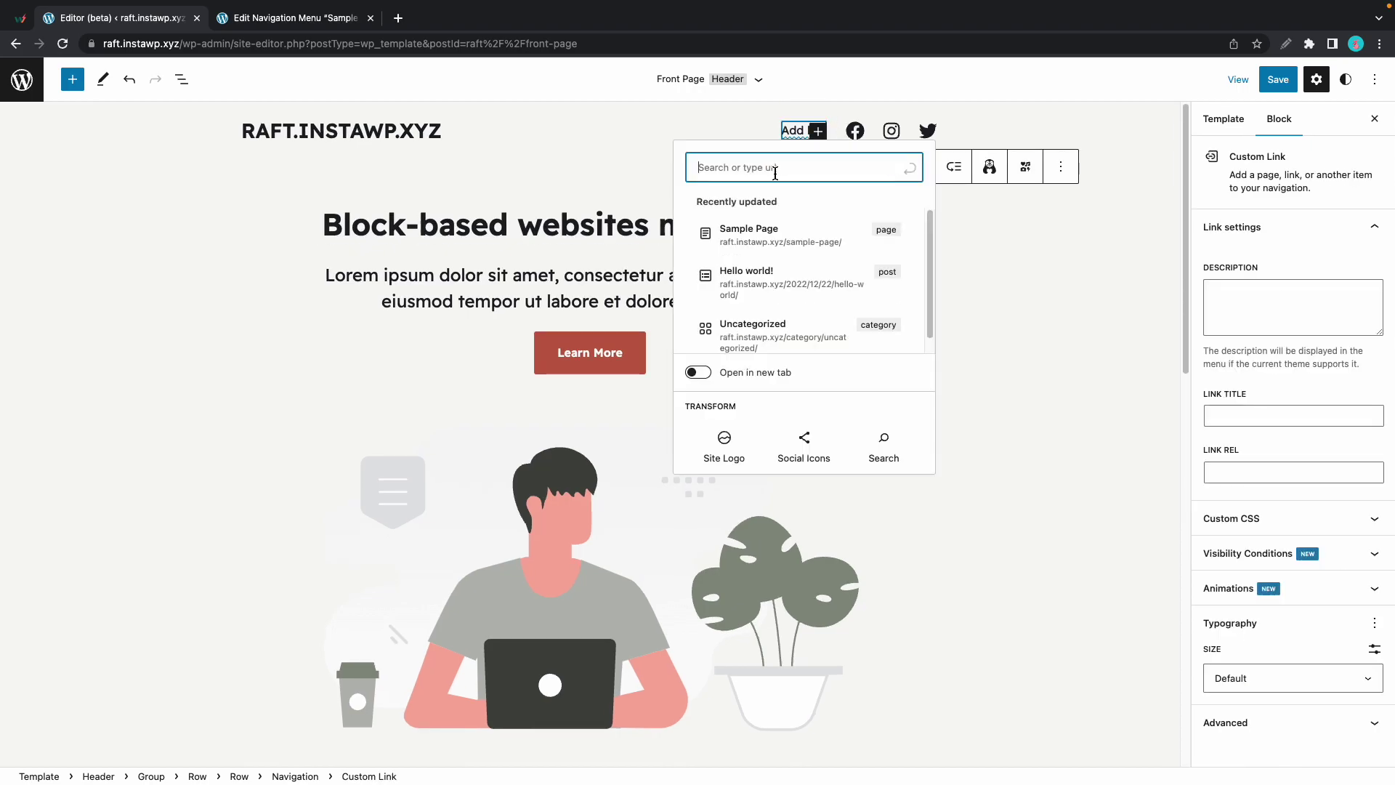
pyautogui.click(795, 240)
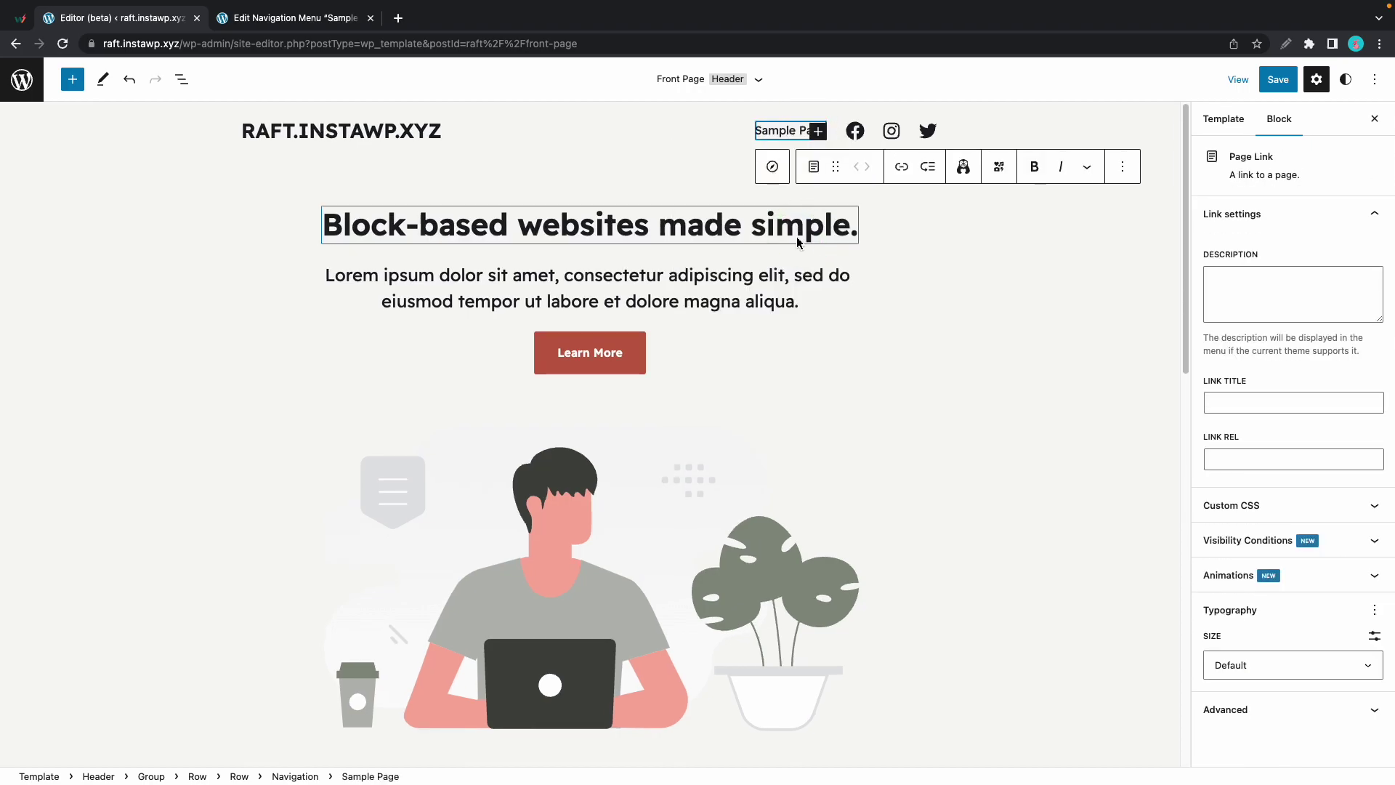
pyautogui.click(819, 133)
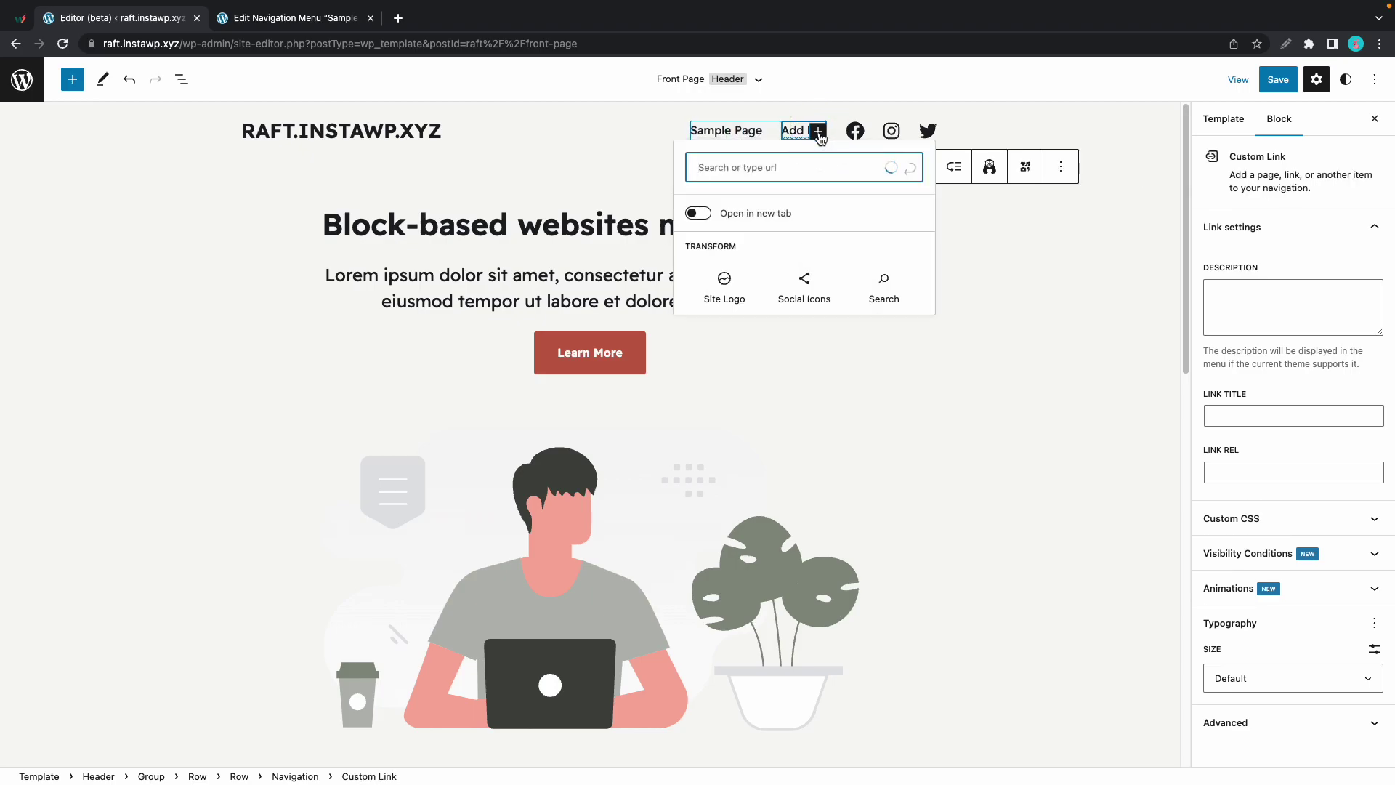
pyautogui.click(794, 279)
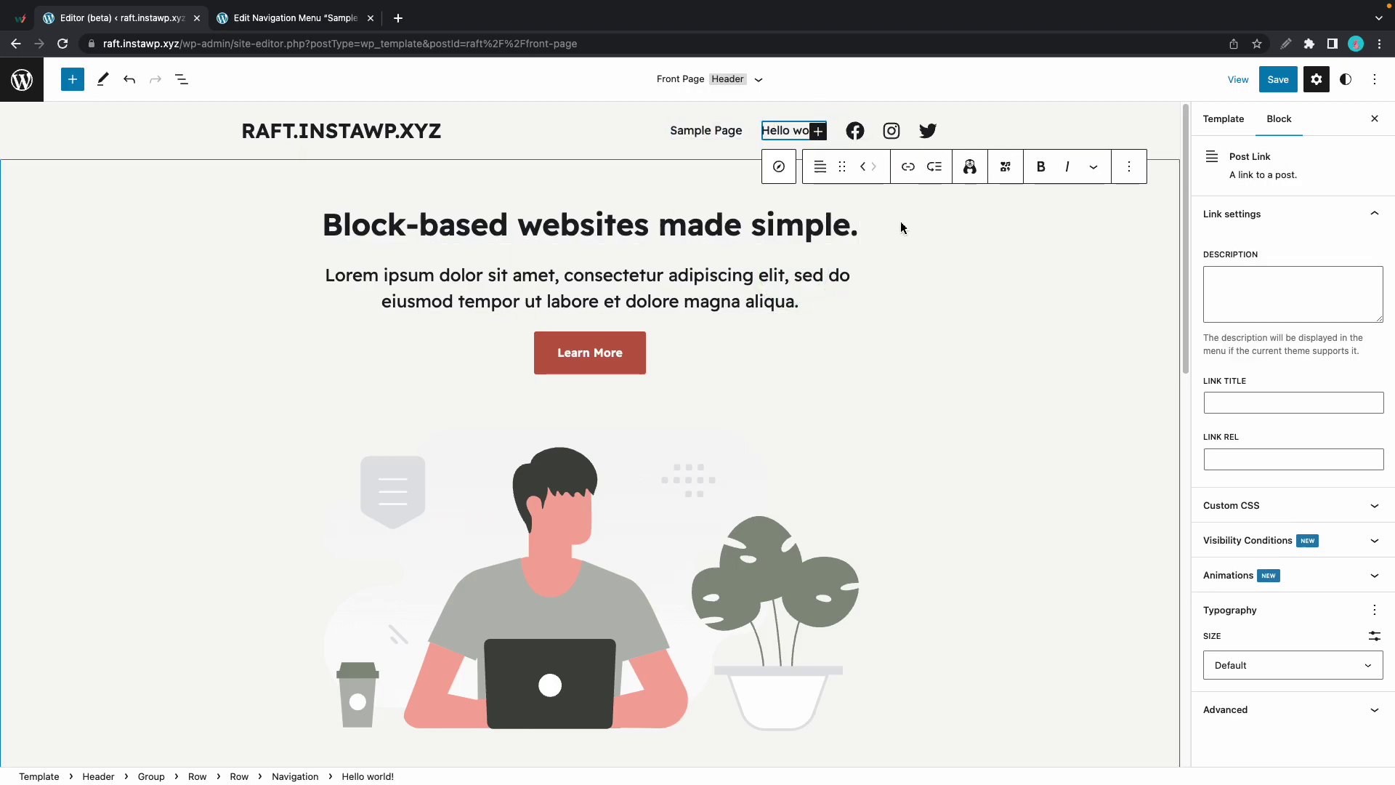
# - Save the site changes and return to the Sample menu edit tab
pyautogui.click(1276, 84)
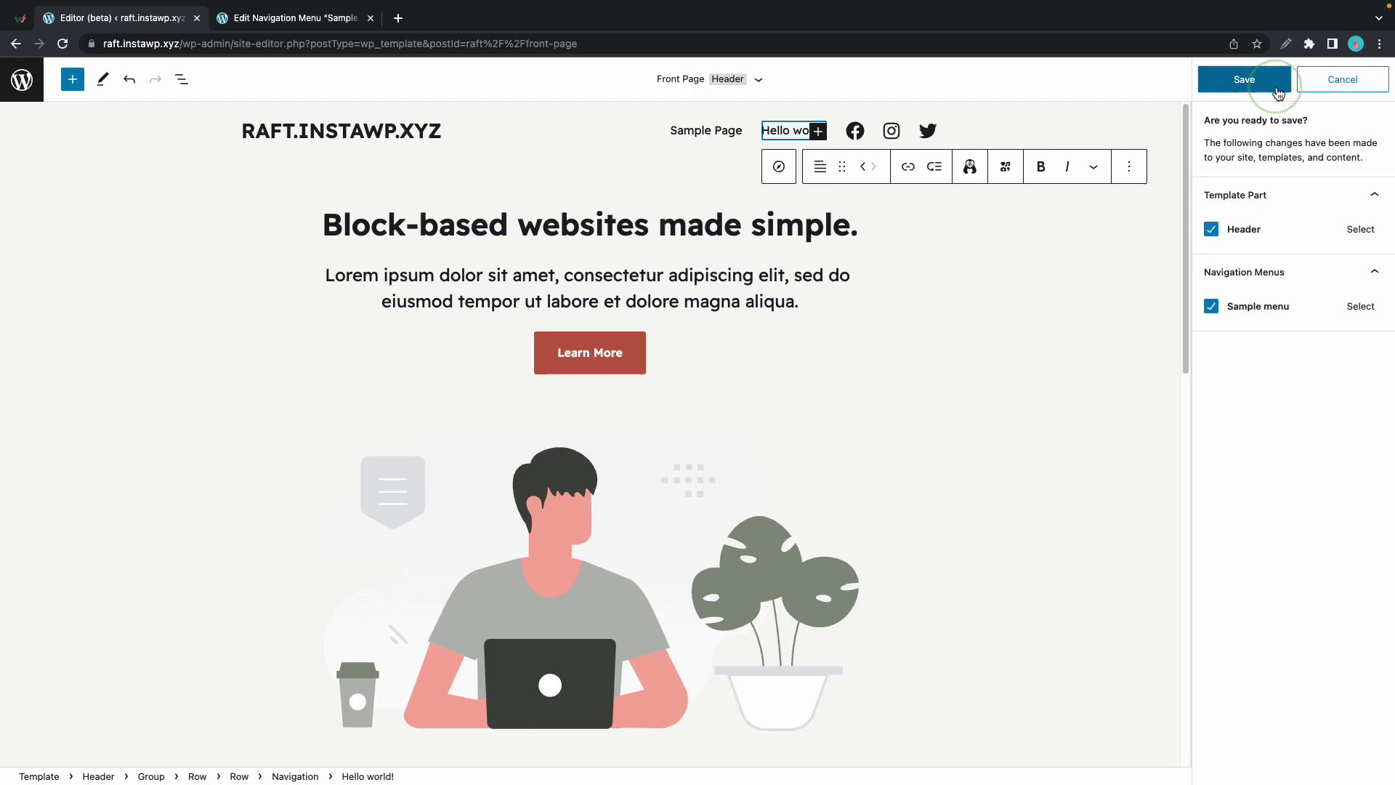
pyautogui.click(1271, 92)
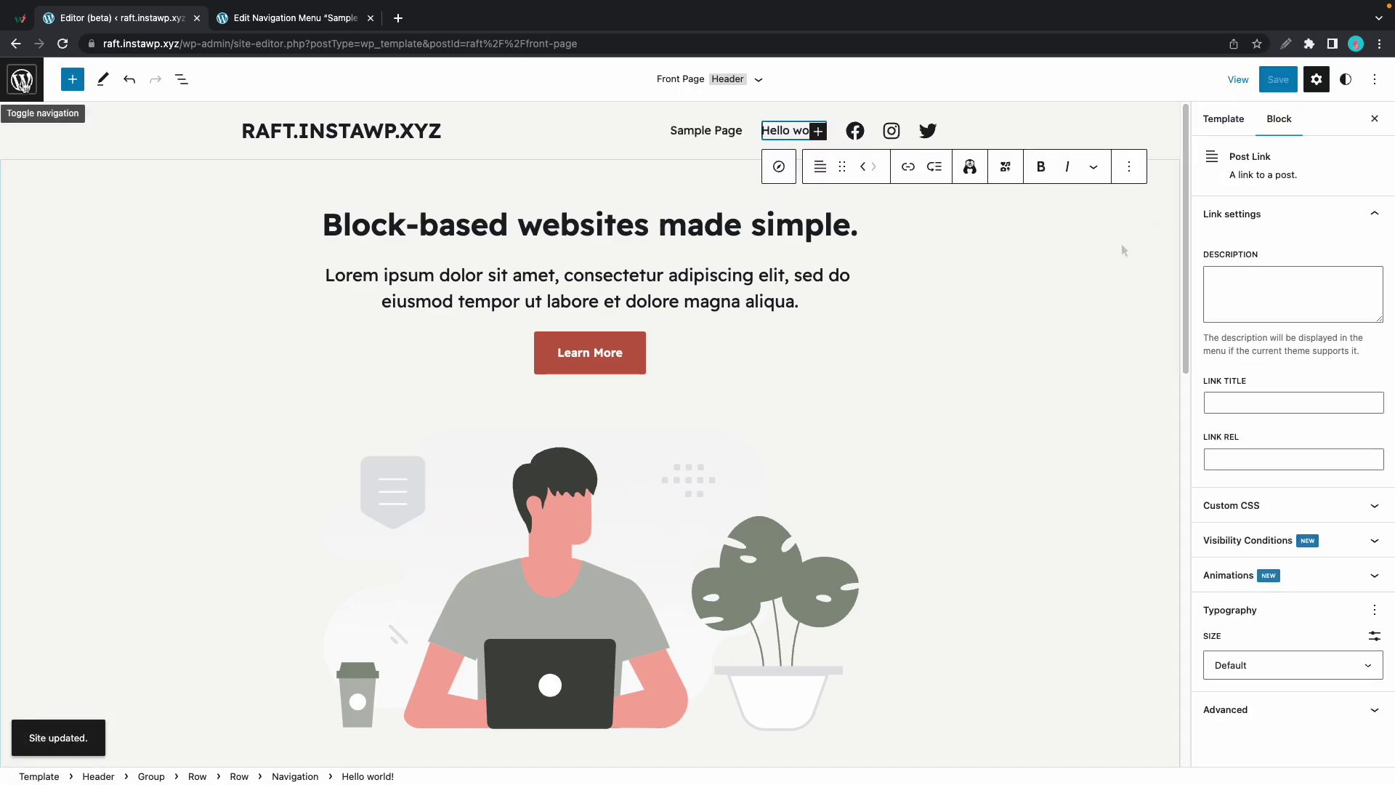
pyautogui.click(268, 19)
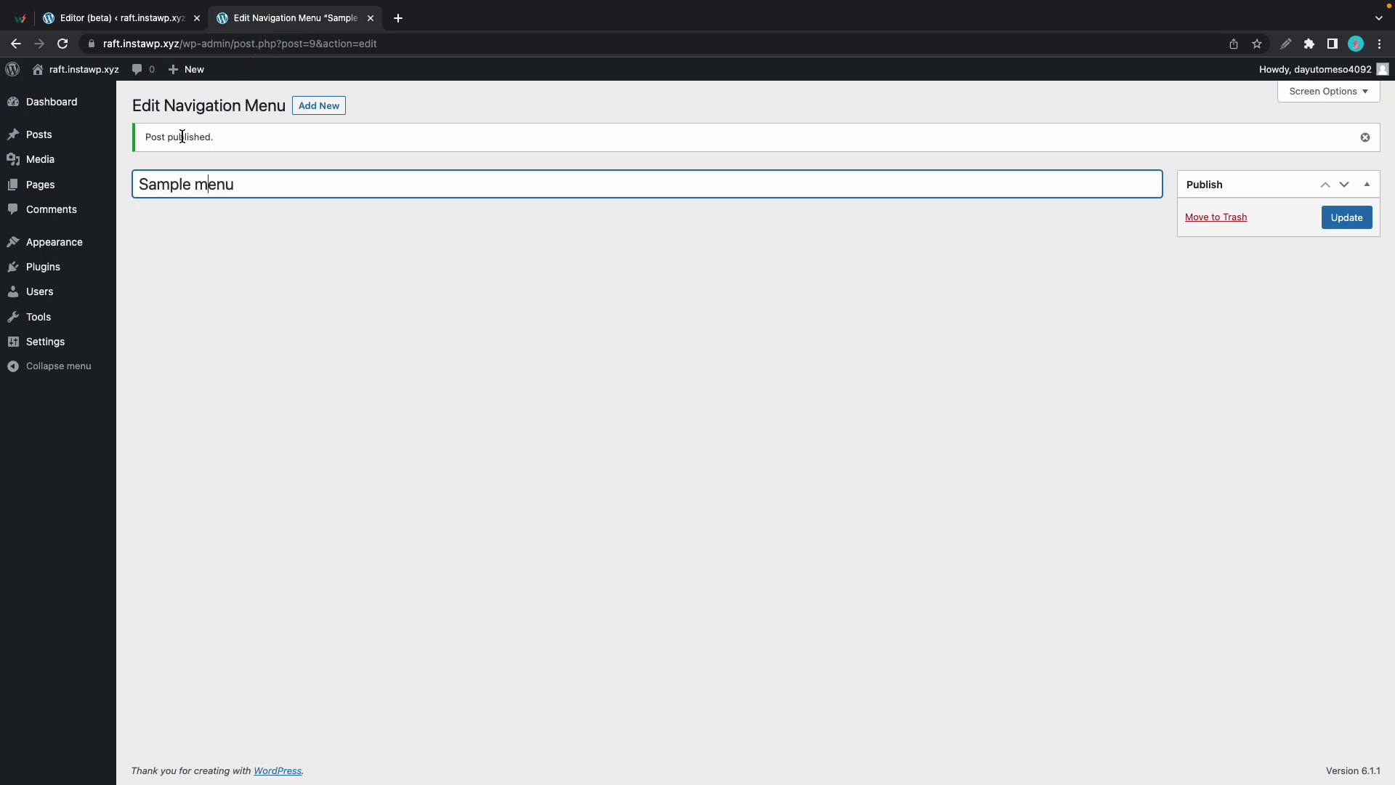
# - In Appearance > Menus, remove the Sample Page item from Menu 1
pyautogui.moveTo(72, 242)
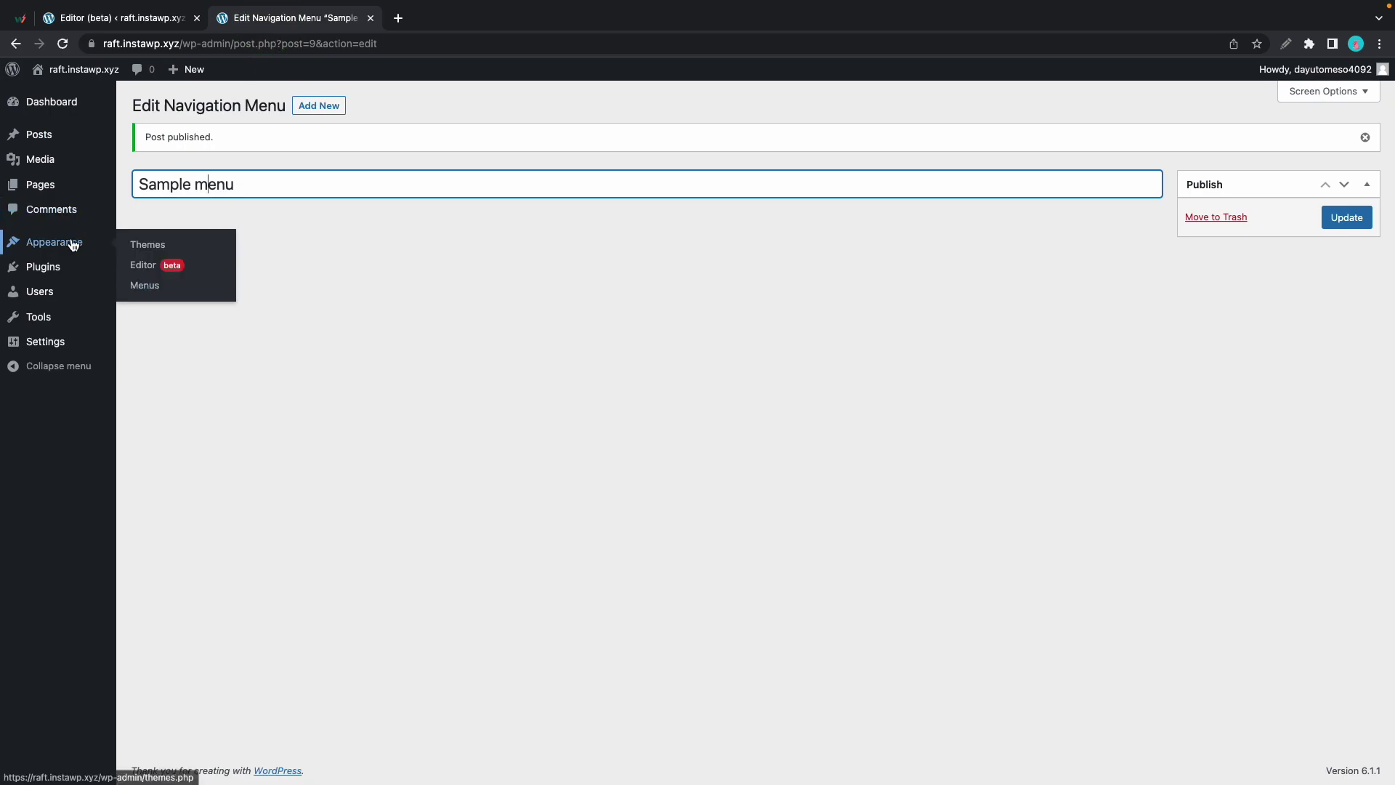
pyautogui.click(144, 286)
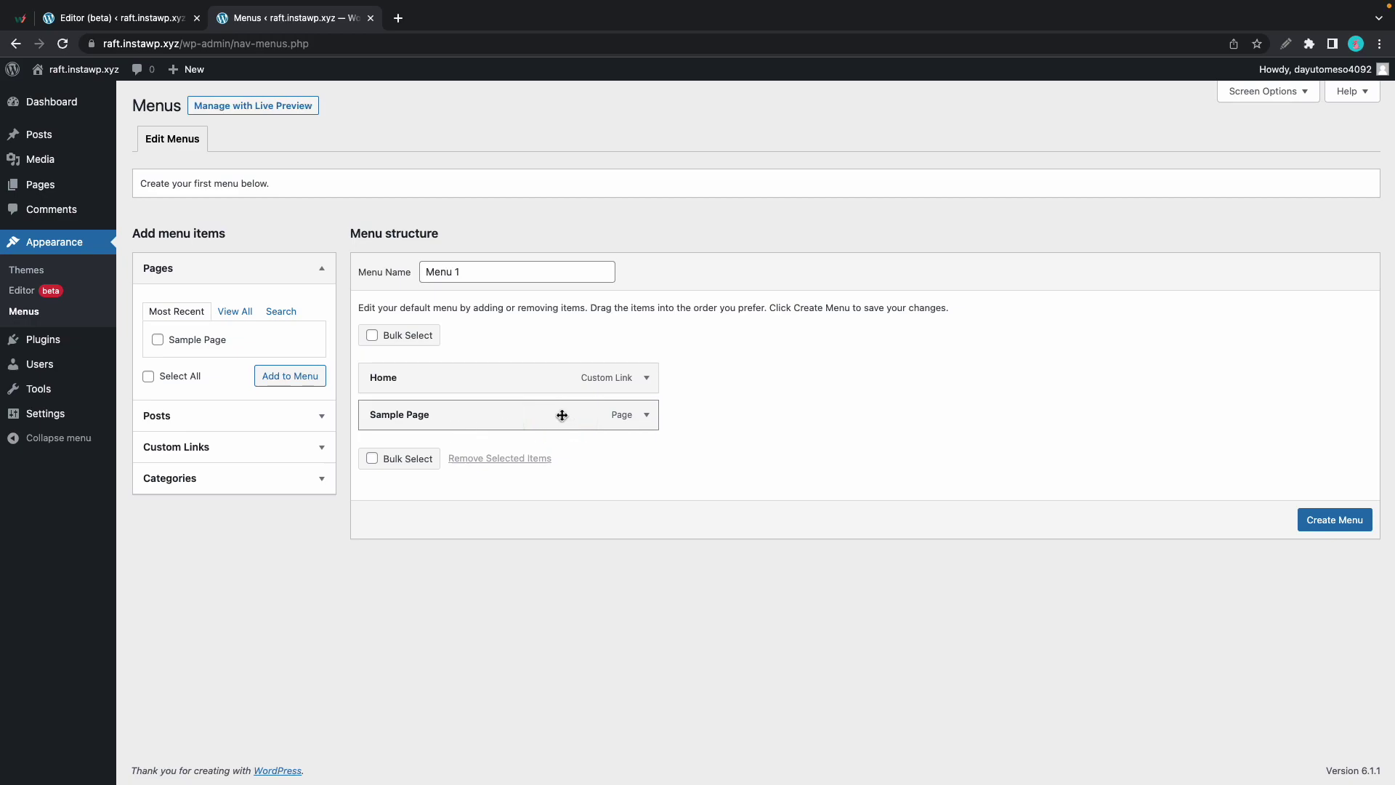
pyautogui.click(646, 417)
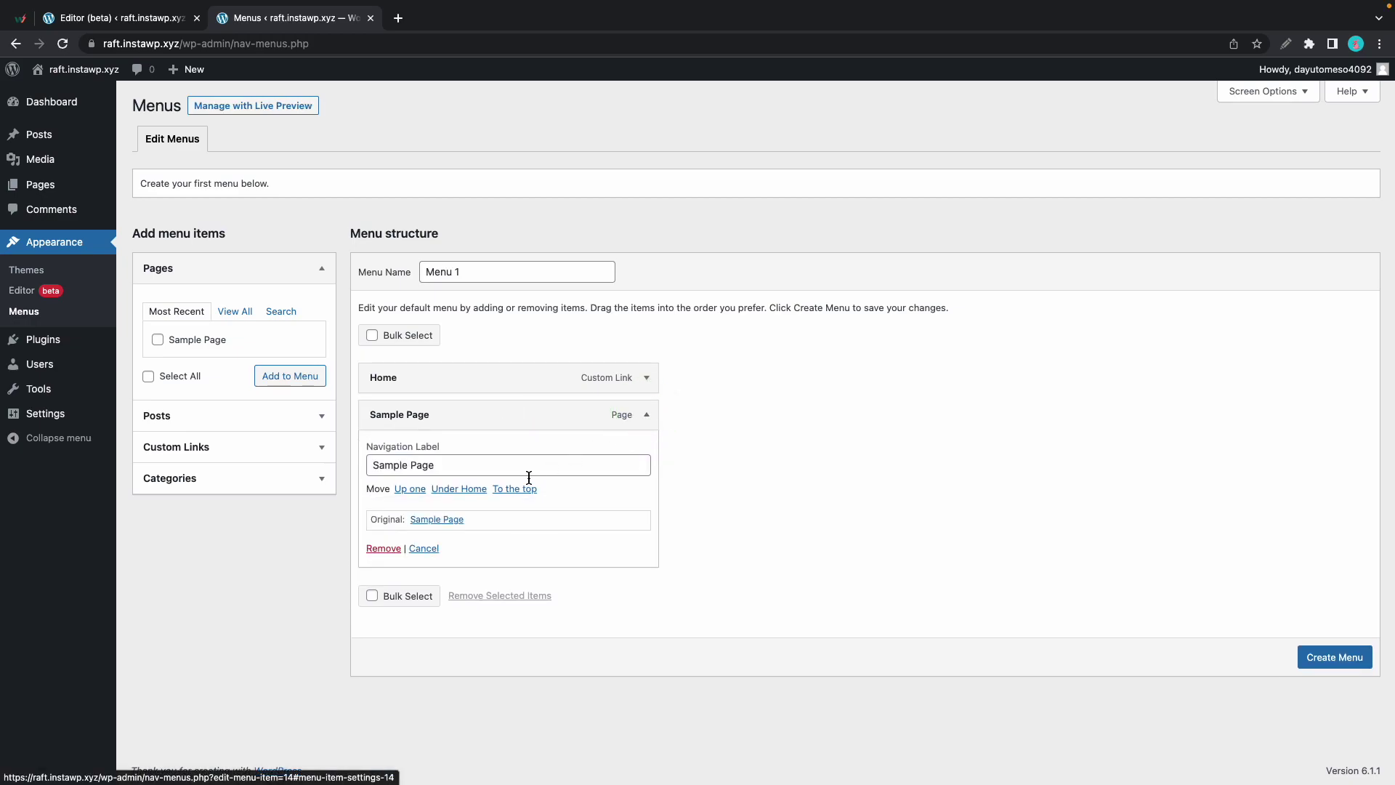
pyautogui.click(386, 547)
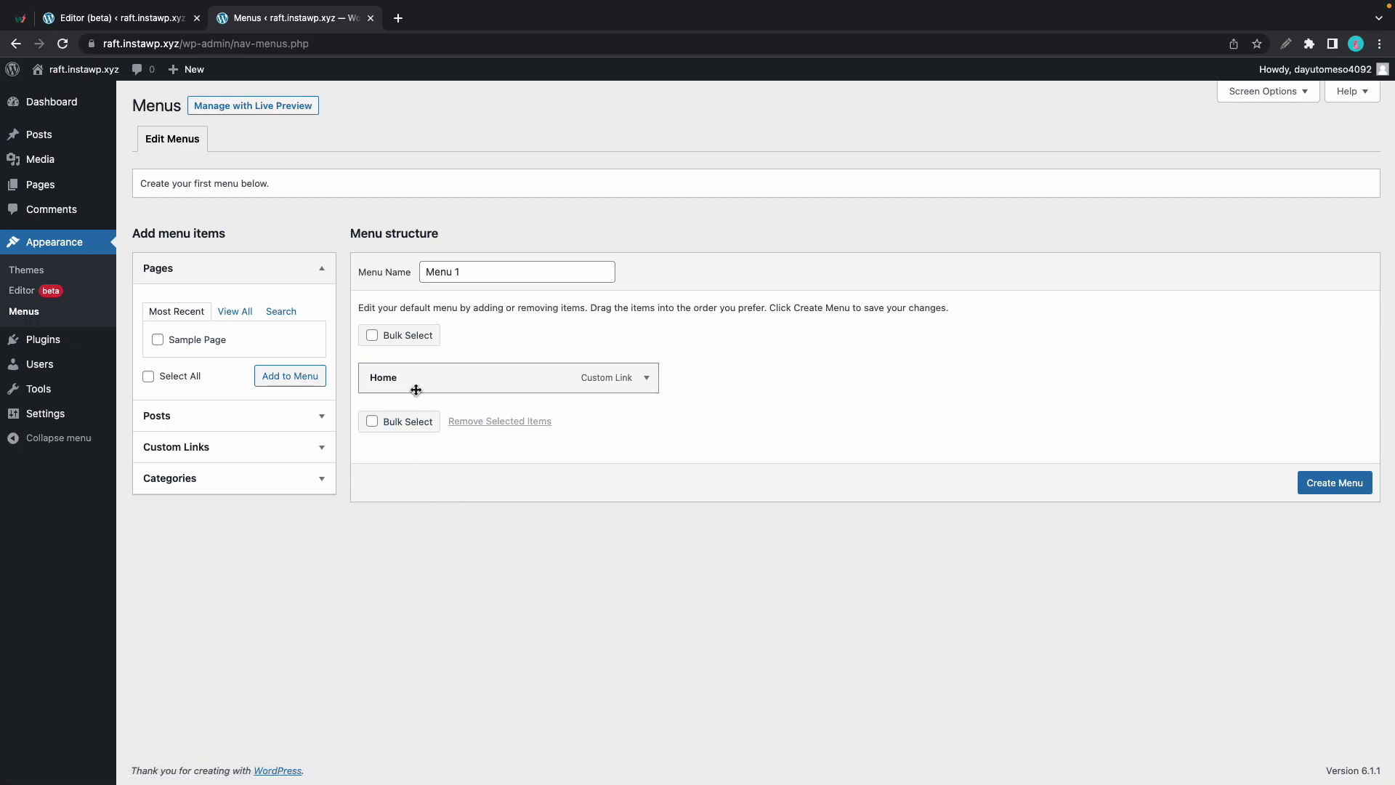
# - Rename Menu 1 to 'Main menu' and create it
pyautogui.moveTo(460, 271); pyautogui.dragTo(399, 283)
pyautogui.write('Main m')
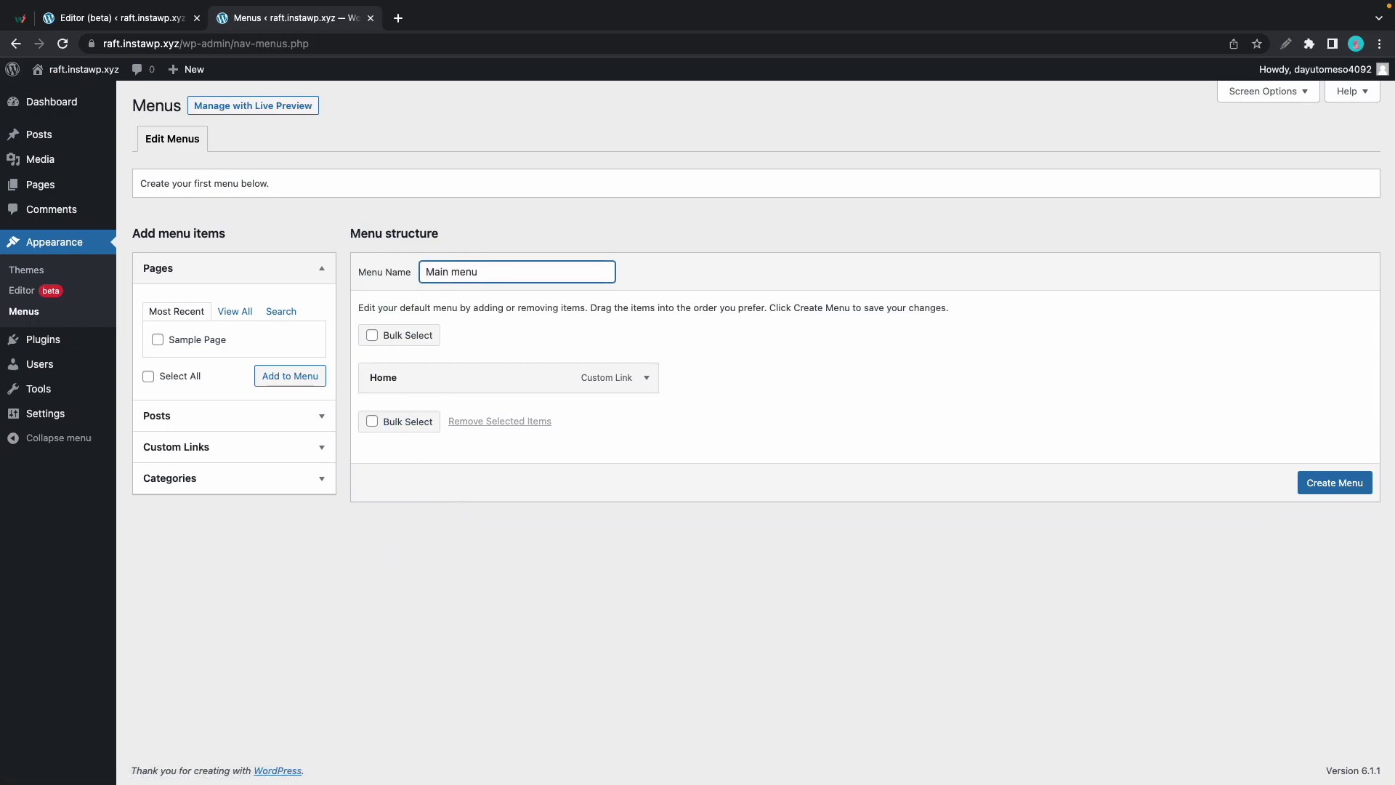
pyautogui.click(1315, 485)
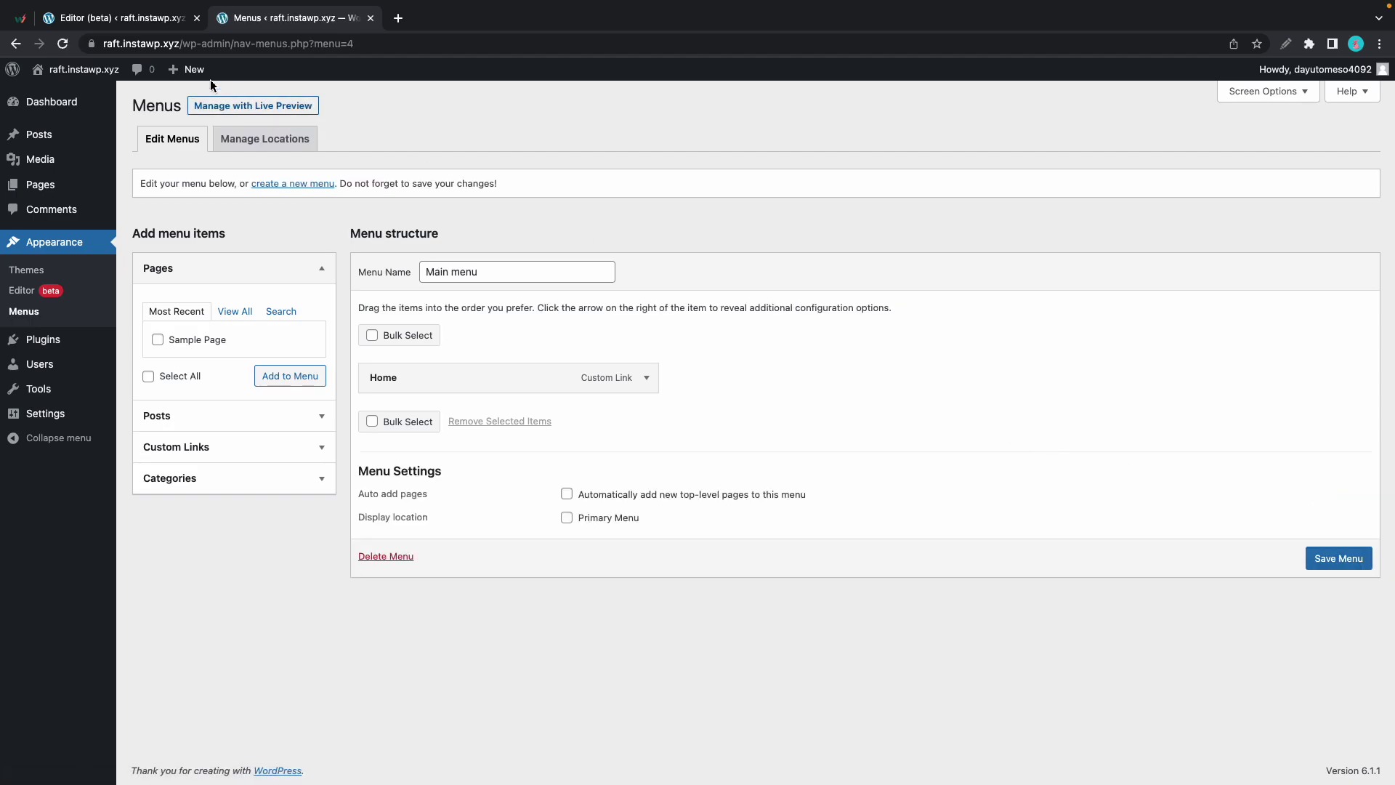
# - Back in the Site Editor, set the Header's Navigation block to the imported classic Main menu
pyautogui.click(160, 19)
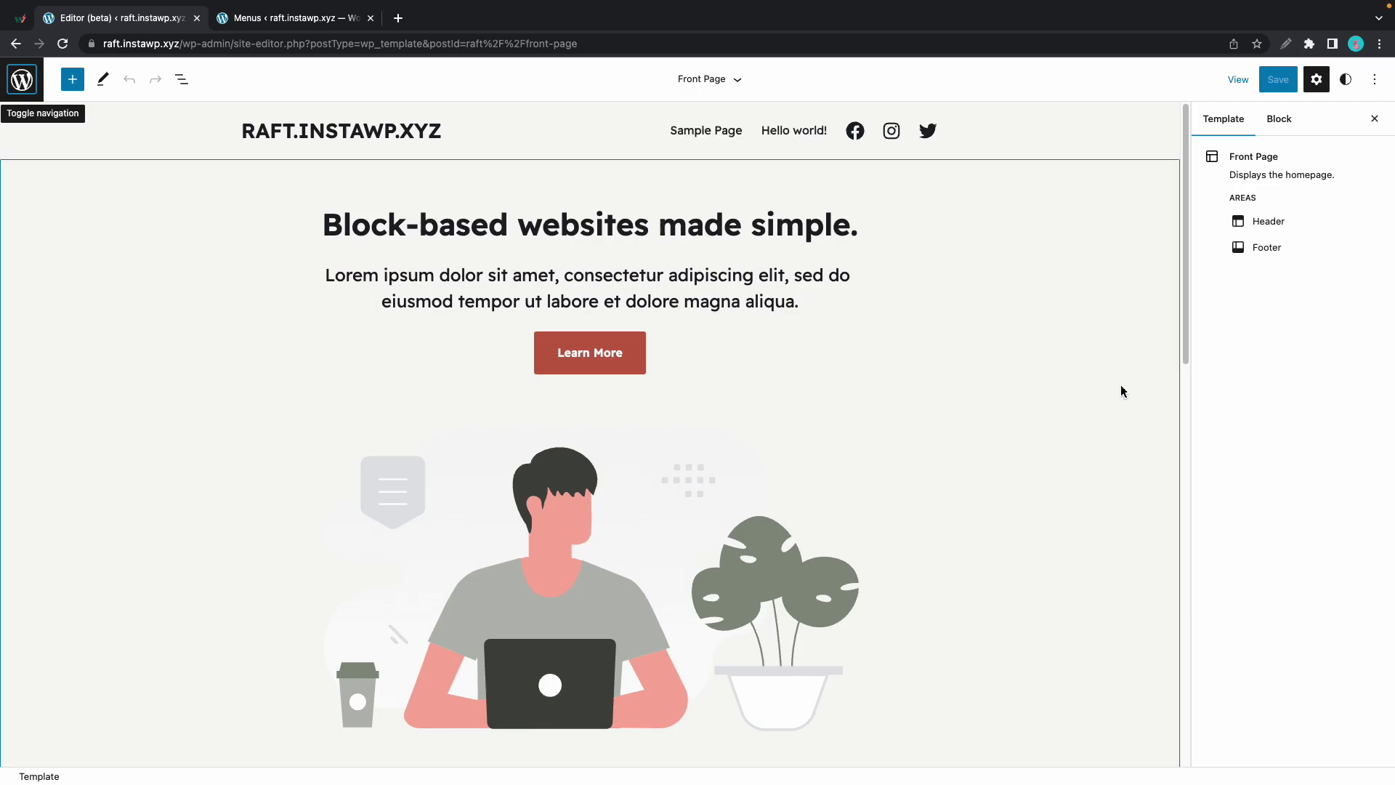
pyautogui.click(182, 80)
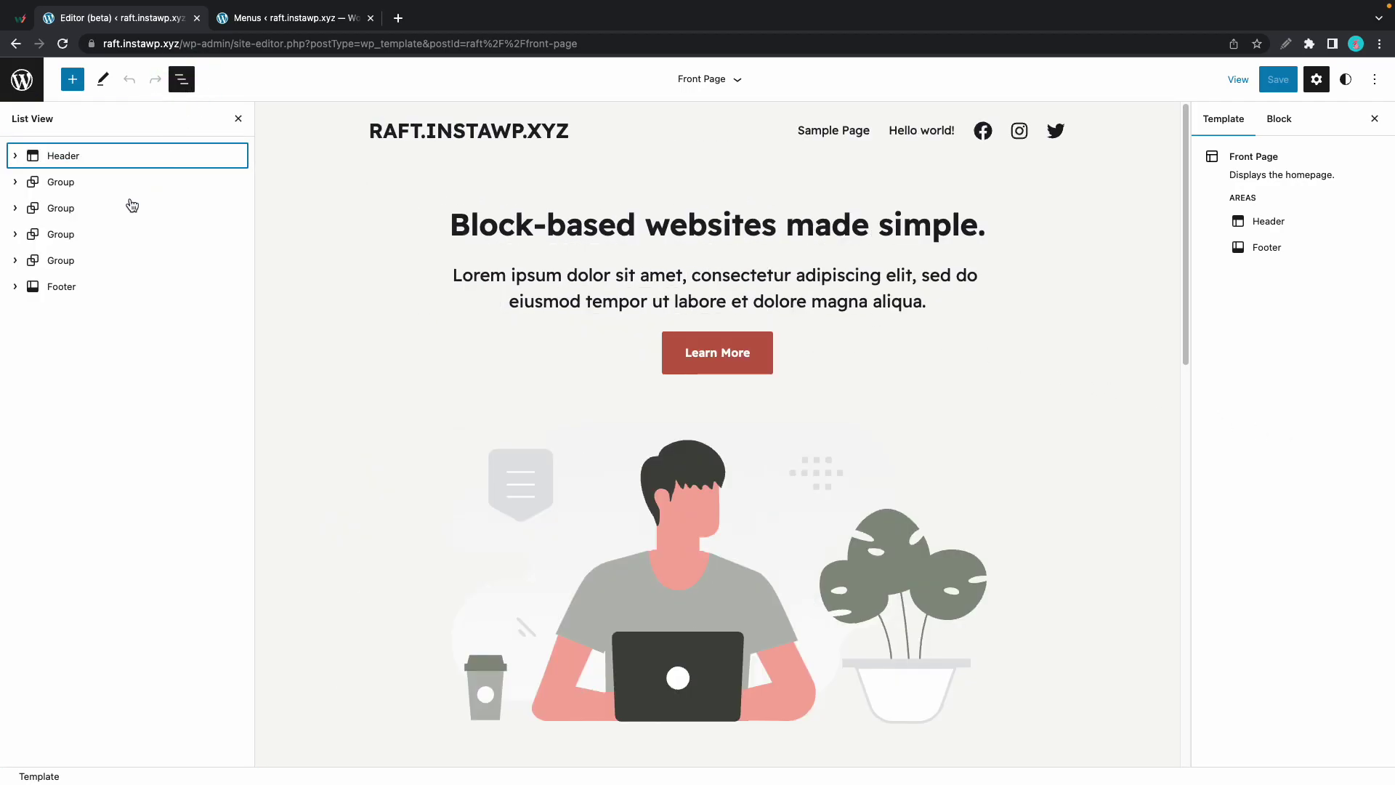
pyautogui.click(825, 135)
pyautogui.click(826, 135)
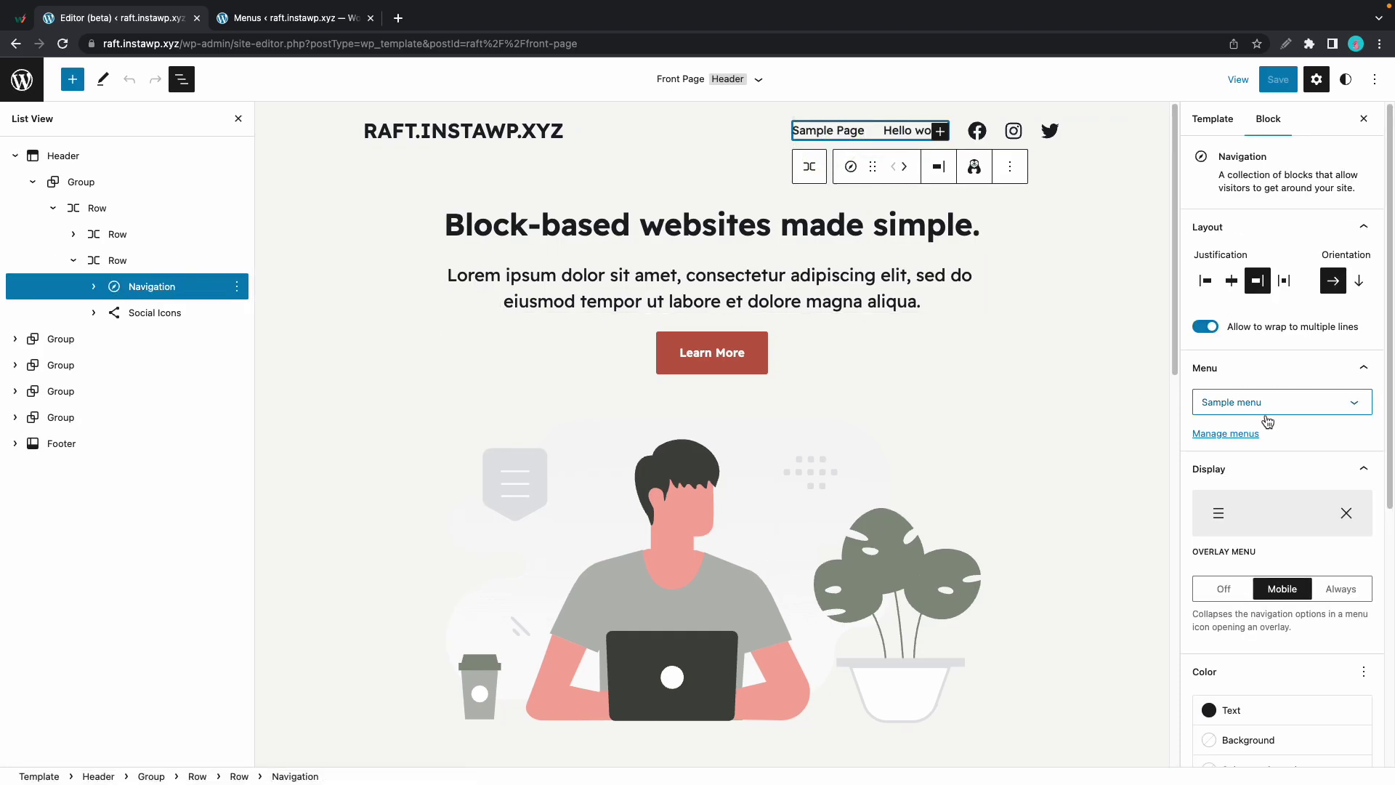
pyautogui.click(1276, 413)
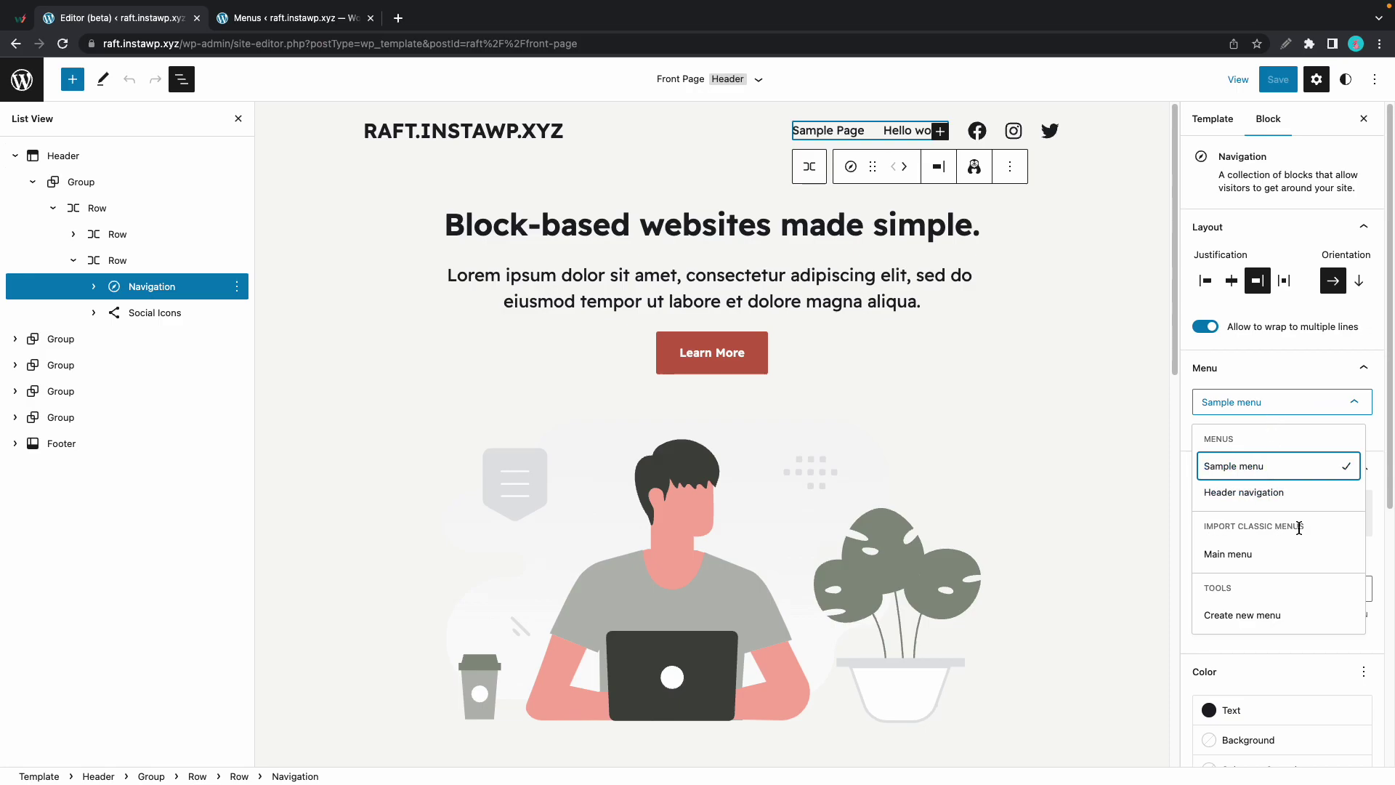
pyautogui.click(1245, 556)
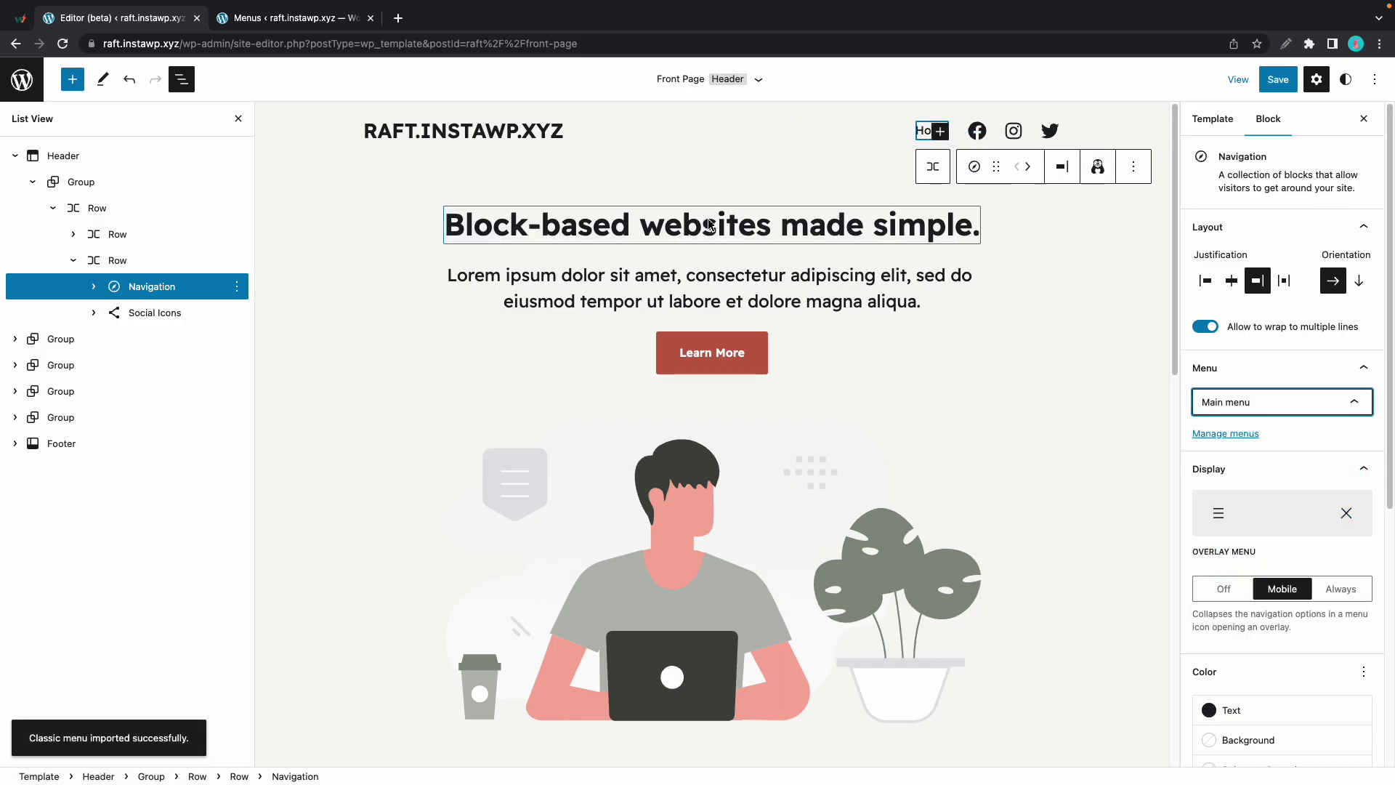
# - Save and confirm the site changes, then open View site in a new tab
pyautogui.click(1275, 80)
pyautogui.click(1268, 90)
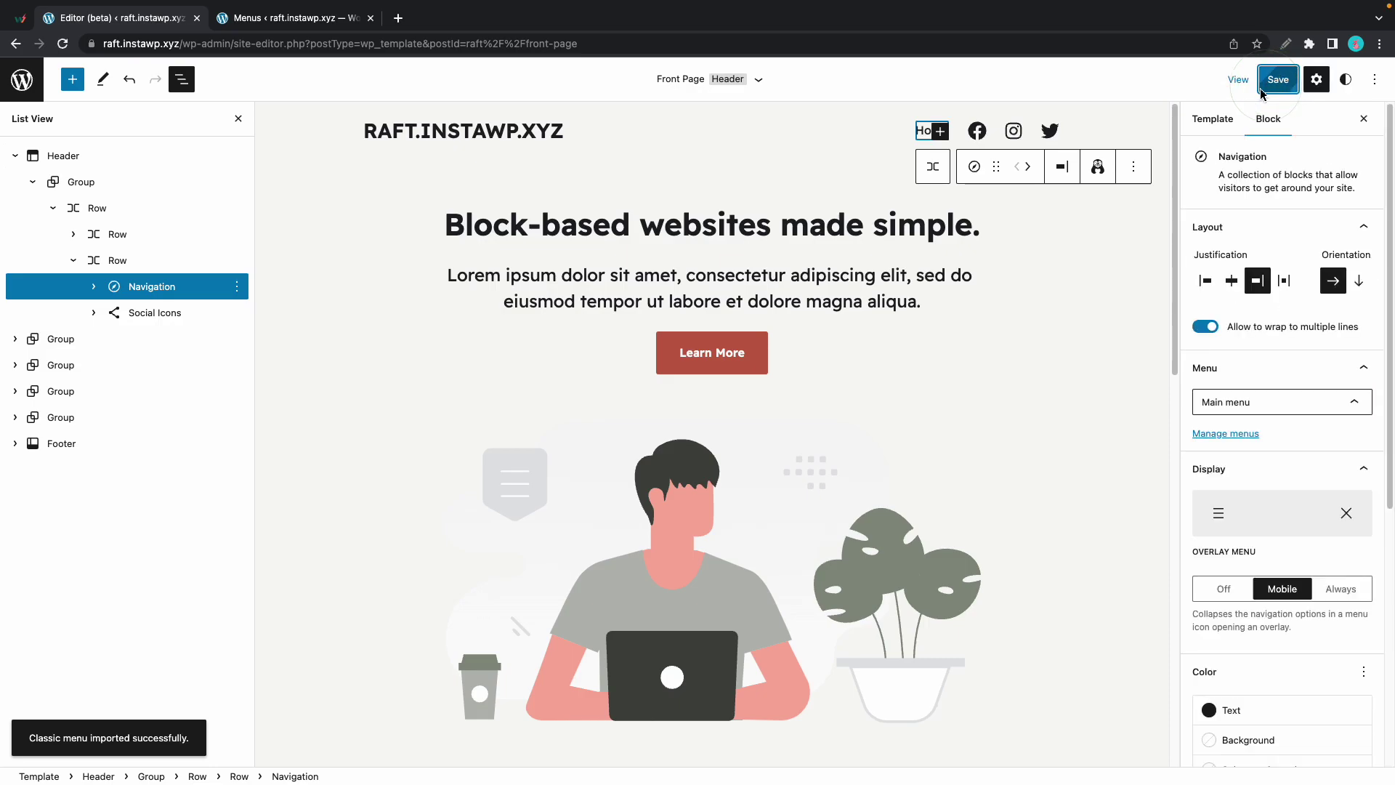
pyautogui.click(1238, 80)
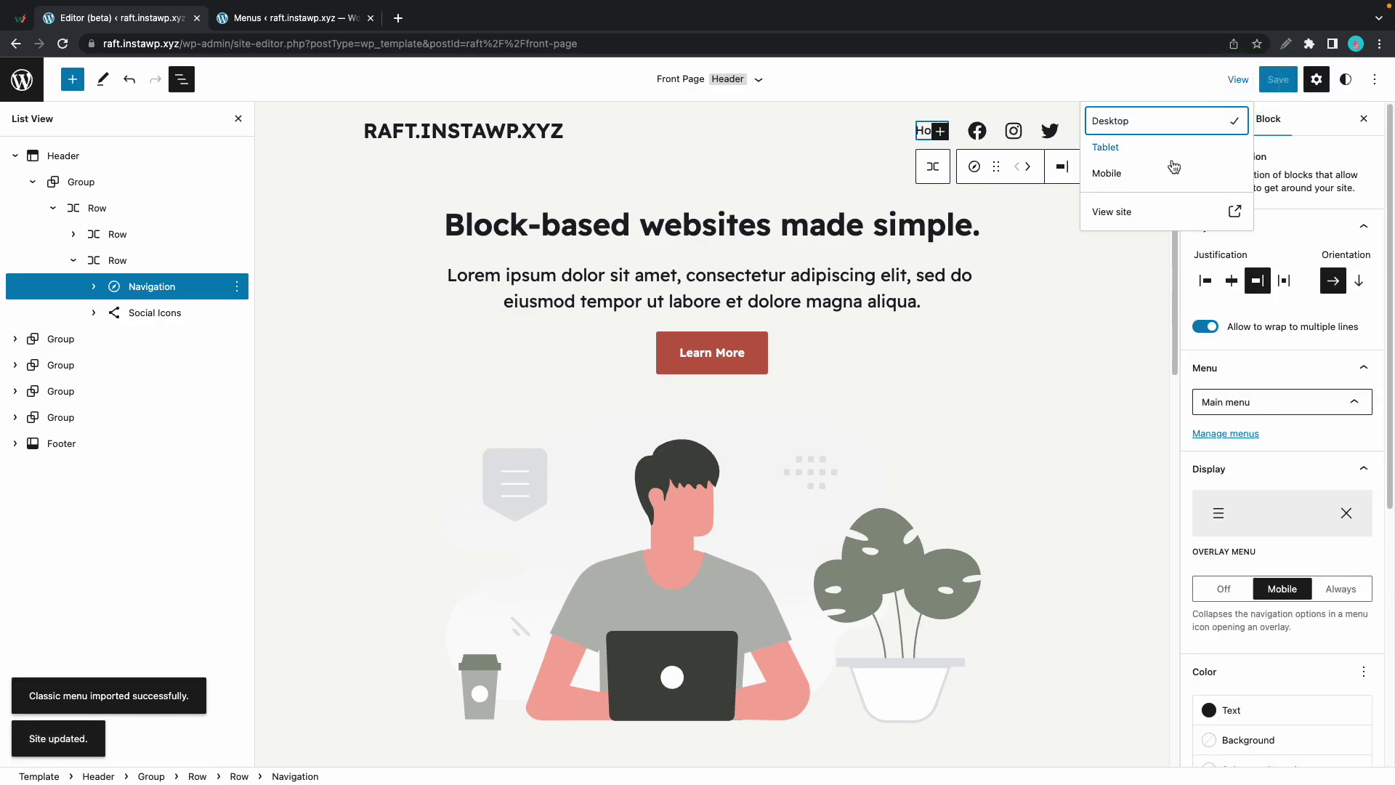
pyautogui.click(1130, 209)
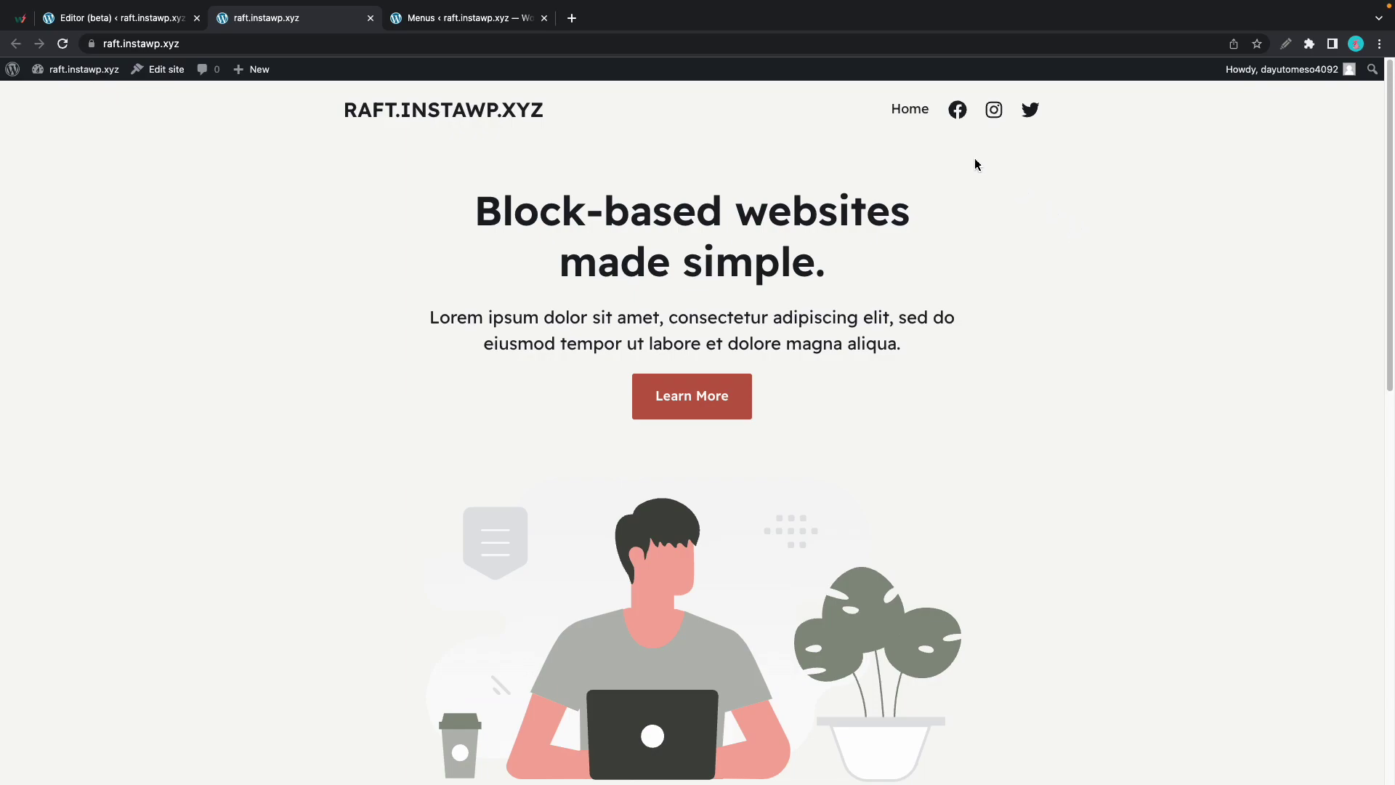